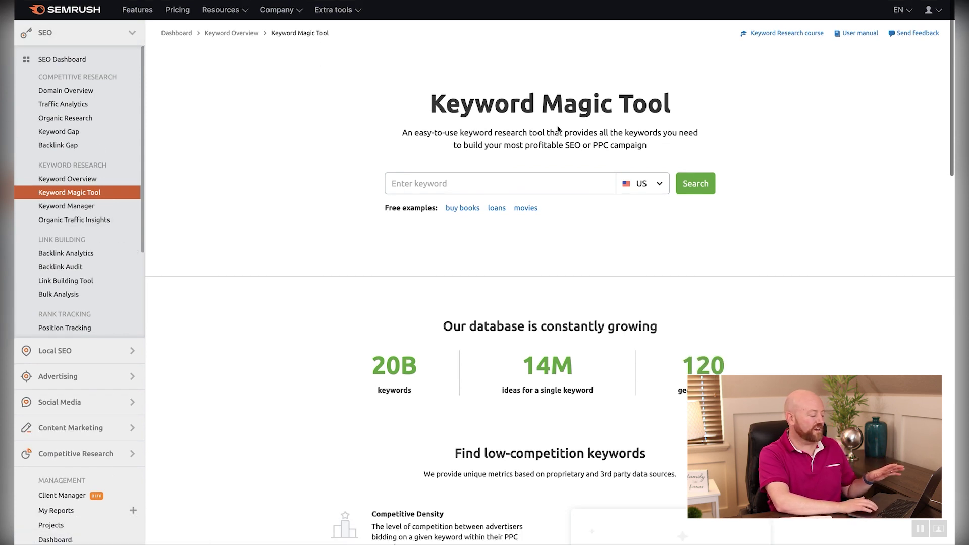
Search the Keyword Magic Tool for "Sales Team" in the US database
left_click(533, 182)
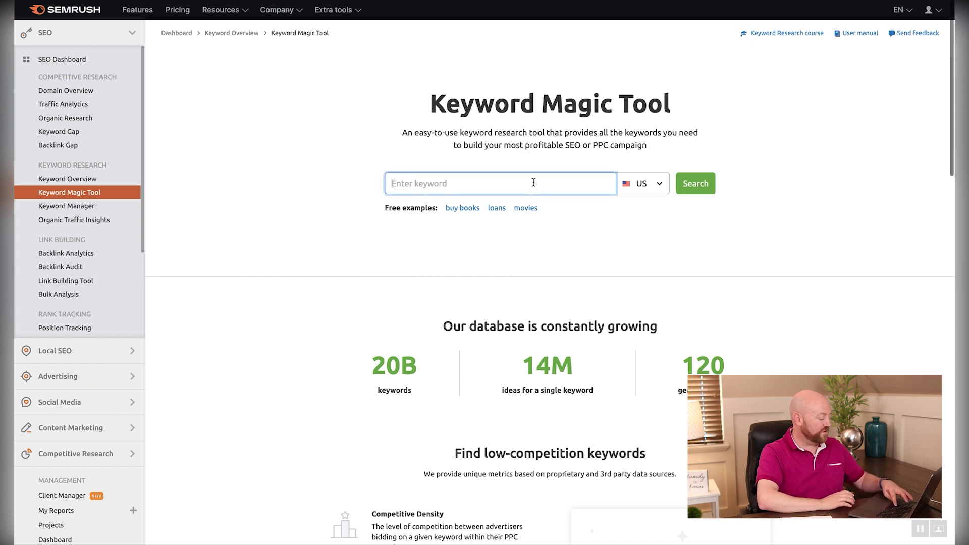
type("Sales Team")
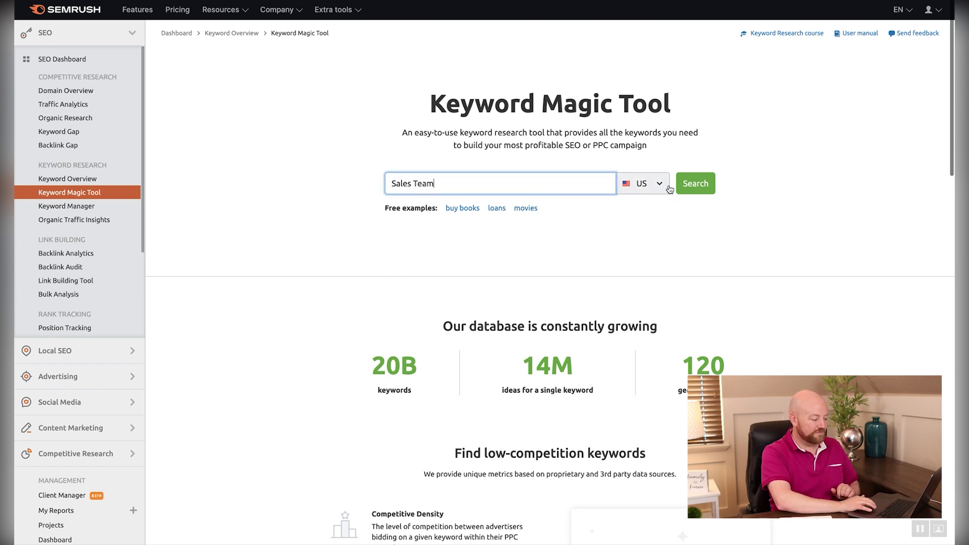
left_click(687, 189)
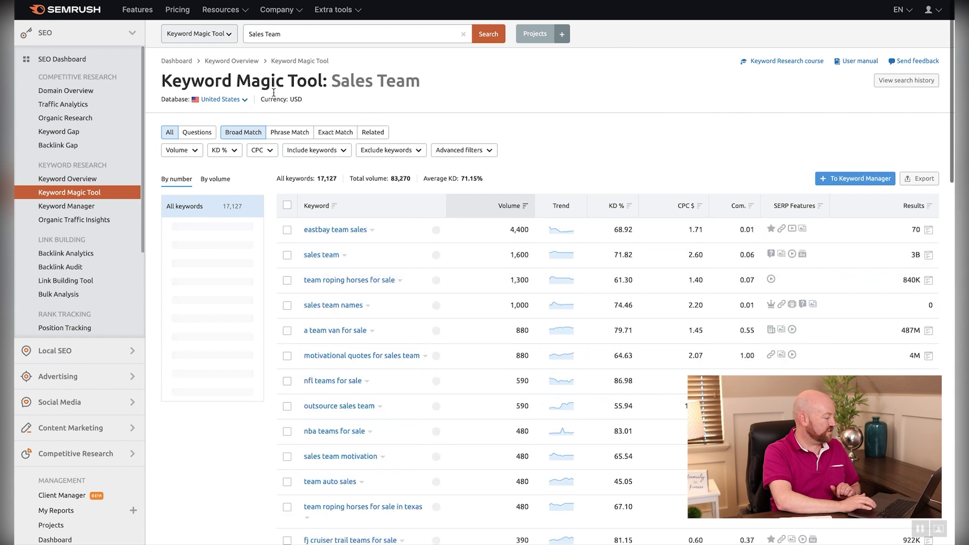
Limit the results to question keywords with a minimum word count of 8
left_click(197, 132)
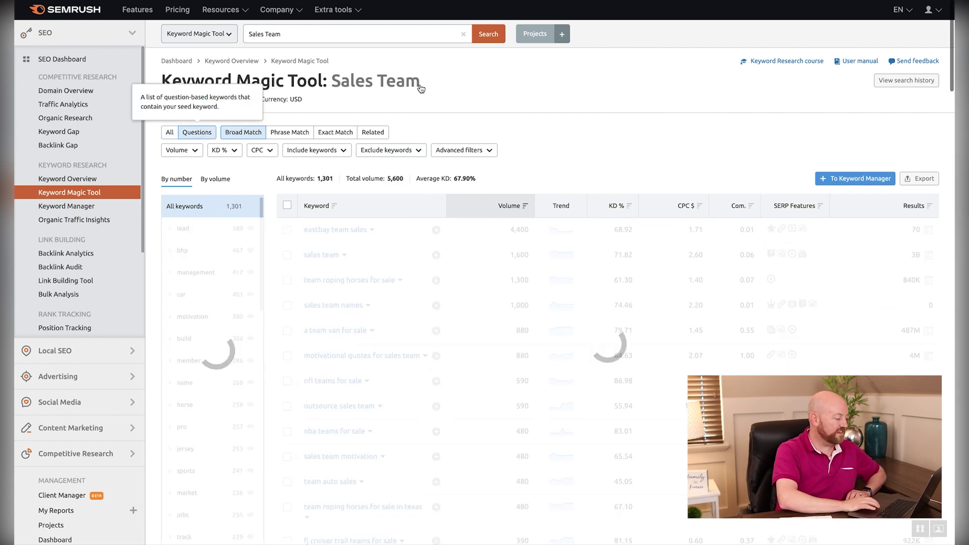
left_click(490, 150)
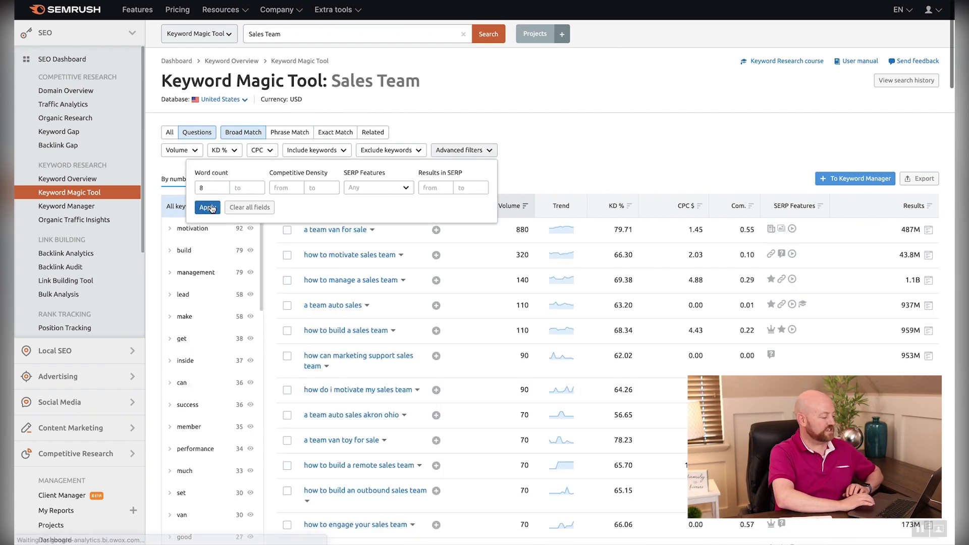
left_click(211, 207)
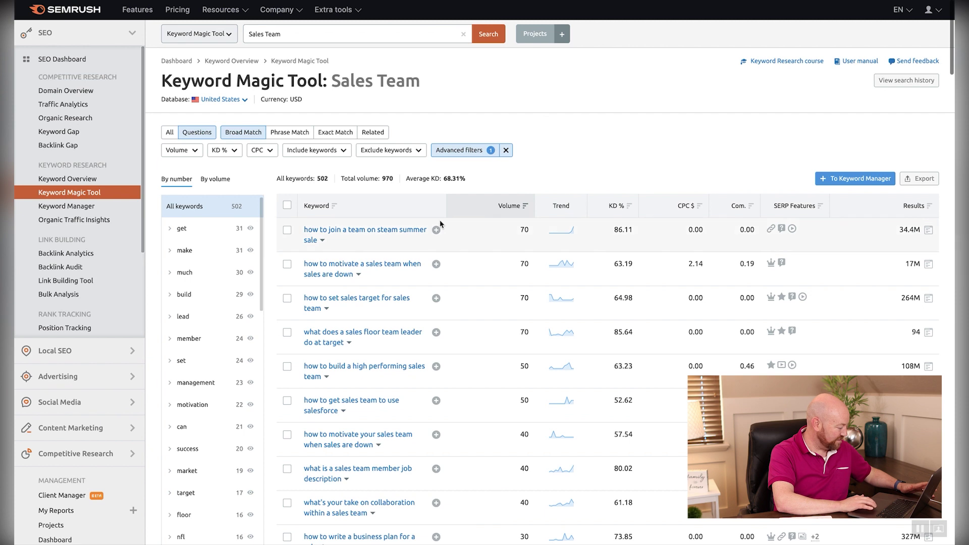
Select the keywords on motivating when sales are down, sales targets, high-performing teams, using Salesforce, collaboration, writing a business plan, and do's and don'ts
left_click(287, 264)
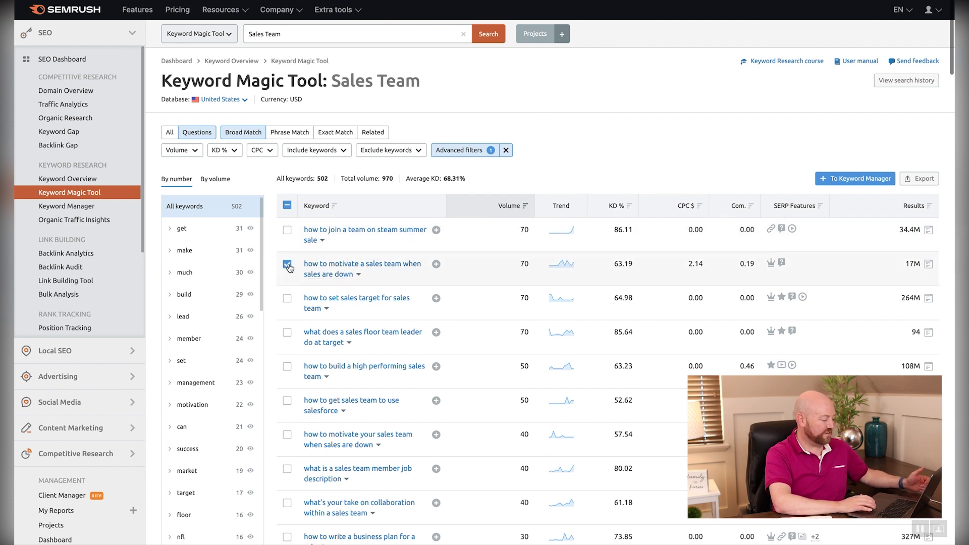
left_click(288, 299)
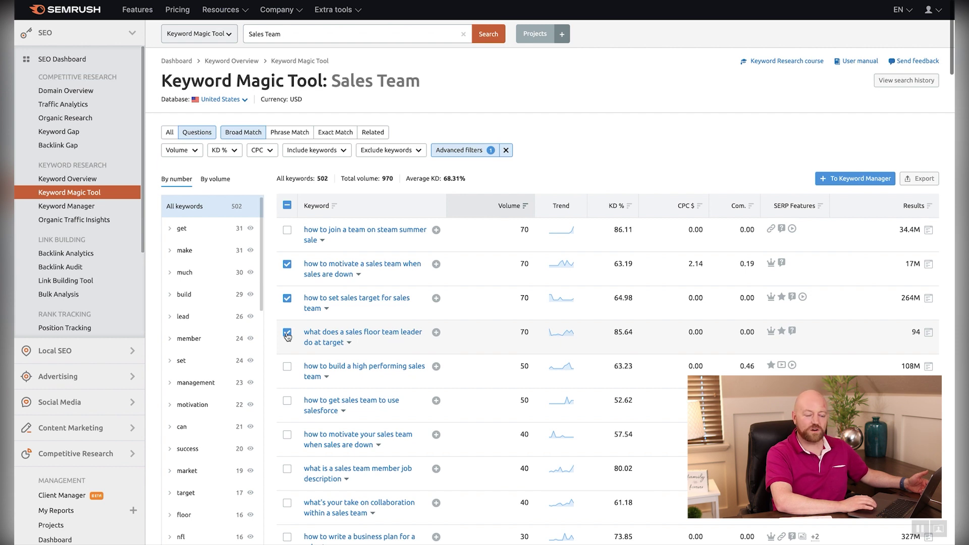
left_click(287, 367)
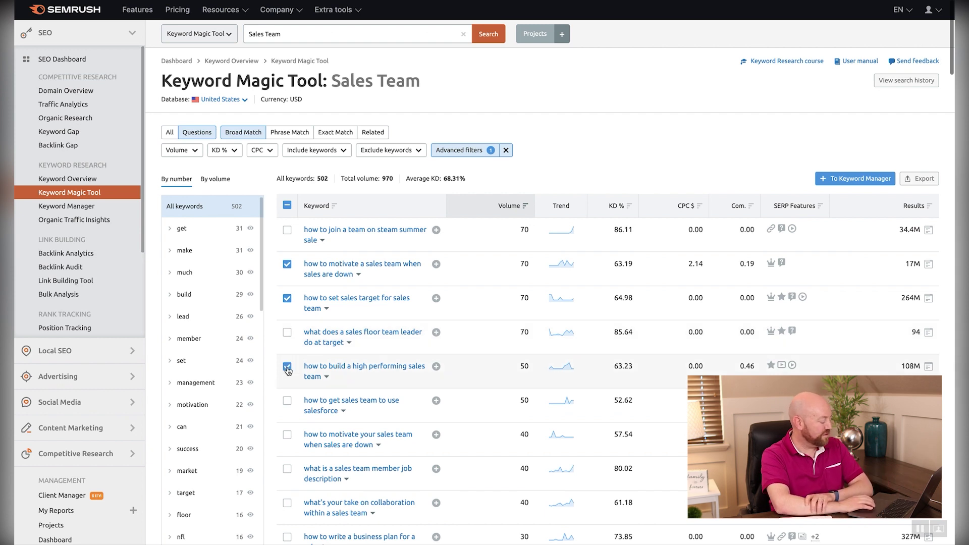
left_click(288, 402)
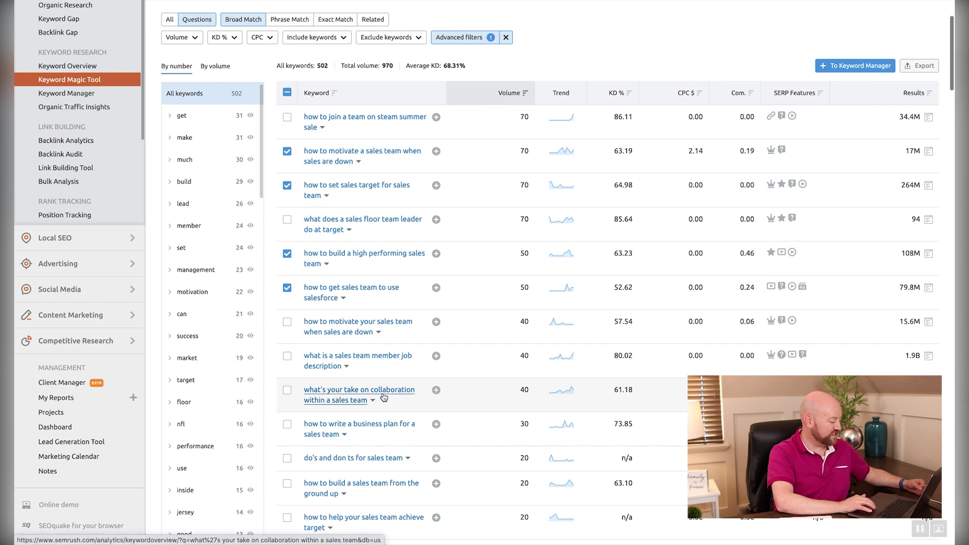
left_click(287, 391)
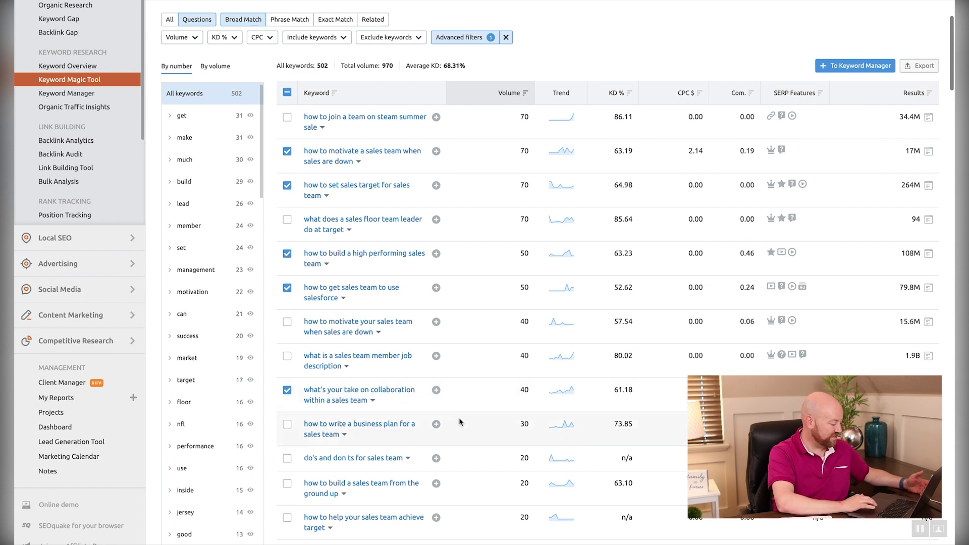
left_click(288, 425)
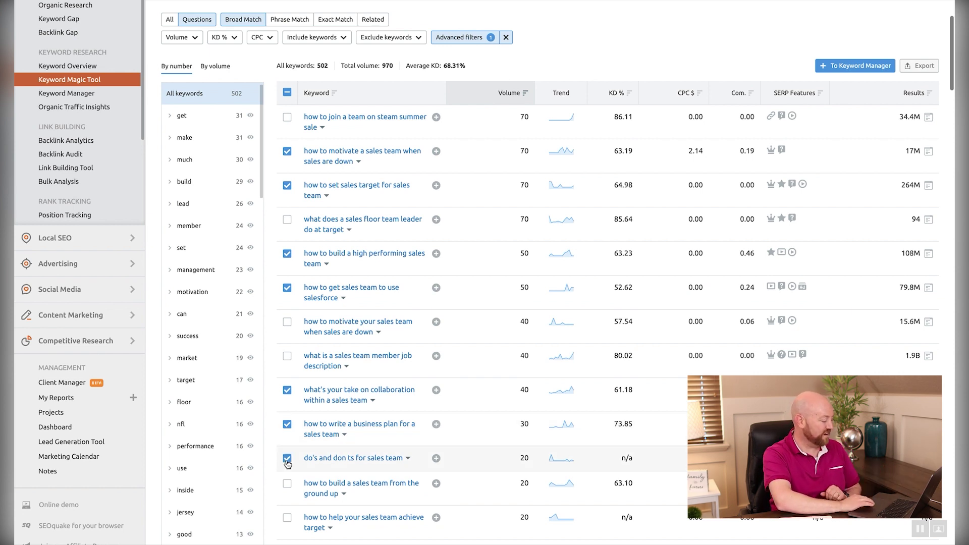
Export the selected Sales Team keywords to a spreadsheet file and open it
scroll(287, 463, "down", 20)
scroll(287, 464, "down", 10)
scroll(288, 463, "up", 5)
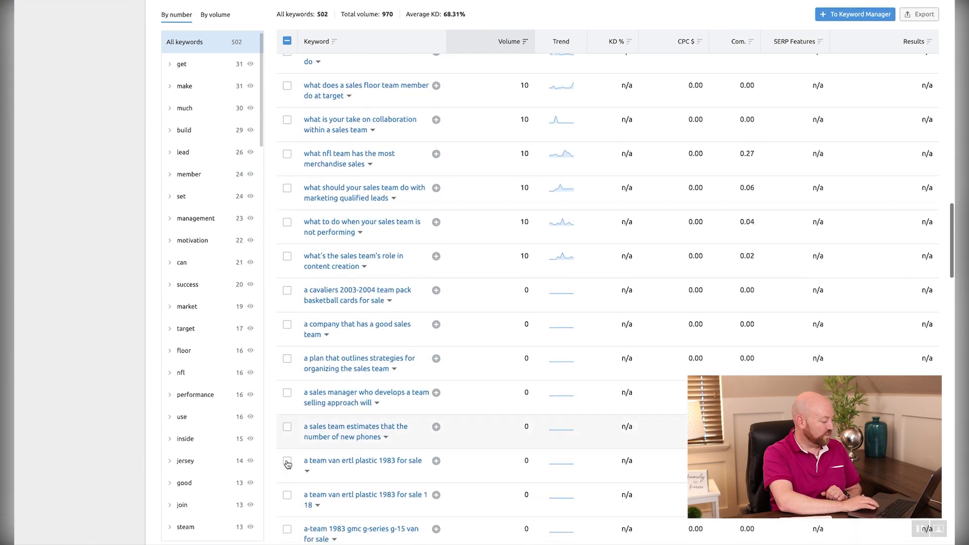
scroll(287, 463, "down", 1)
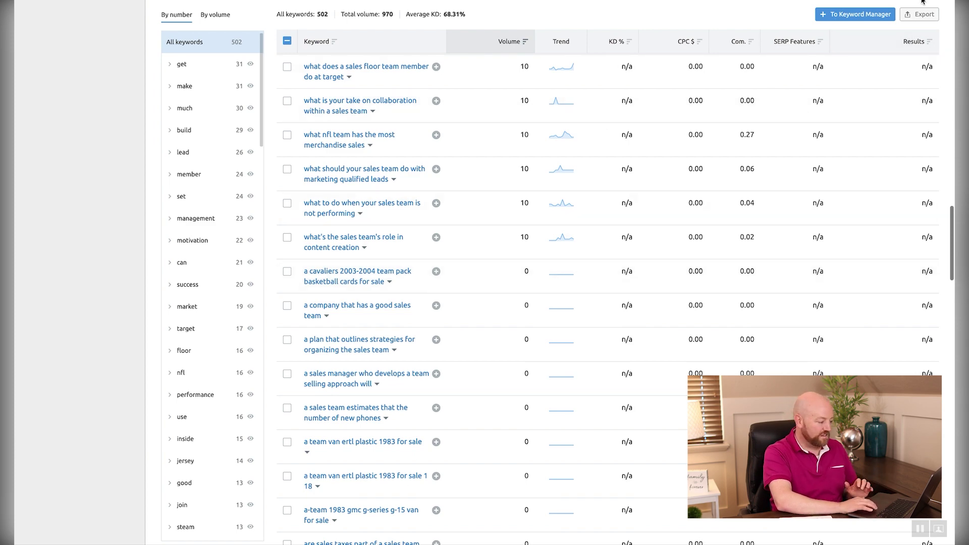
left_click(919, 16)
left_click(807, 153)
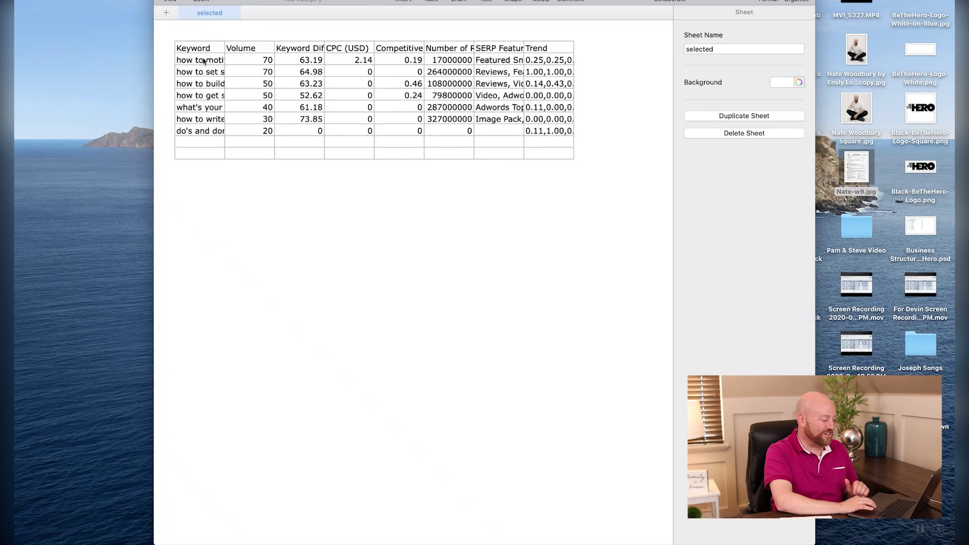
Copy the exported keywords into the YouTube Topics sheet in Google Sheets as values only, starting at B3 under Leaf Titles
left_click(203, 61)
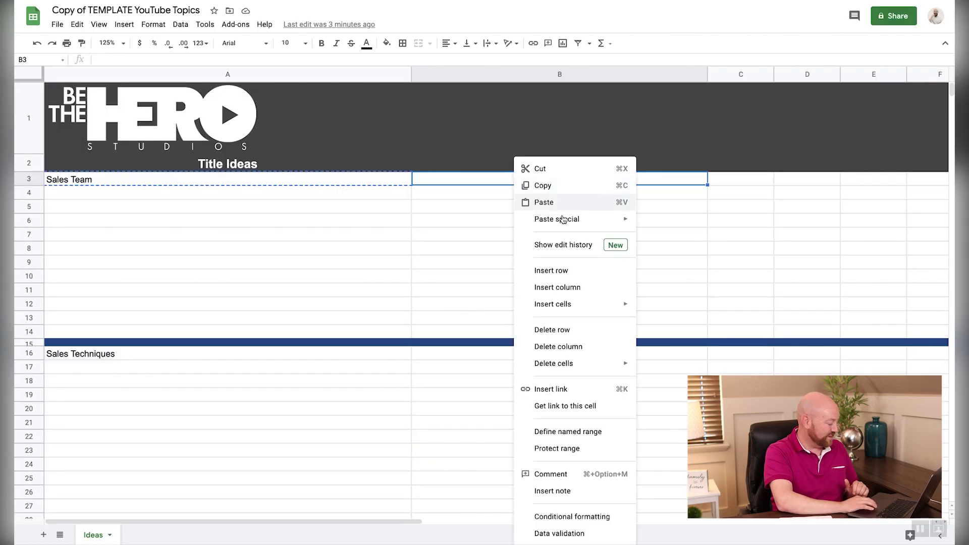
mouse_move(567, 230)
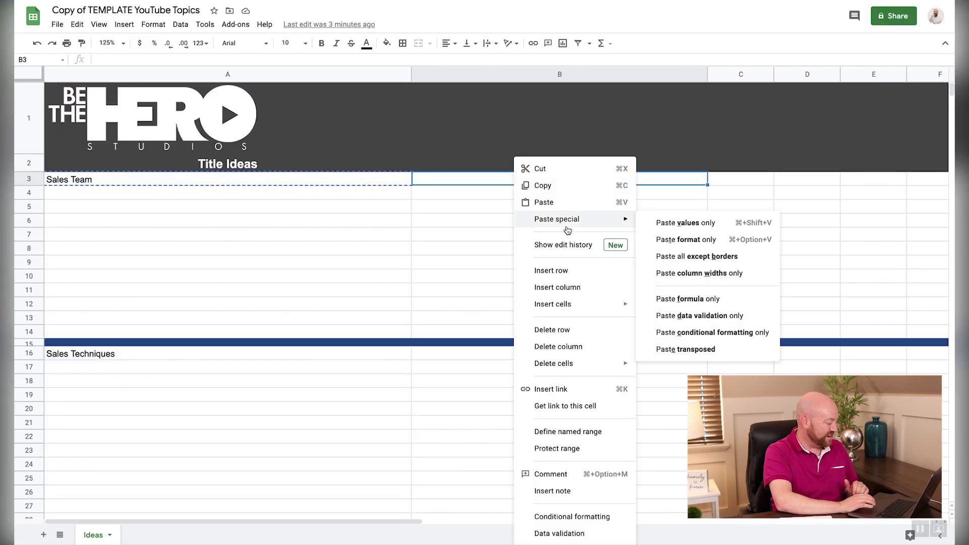
left_click(681, 223)
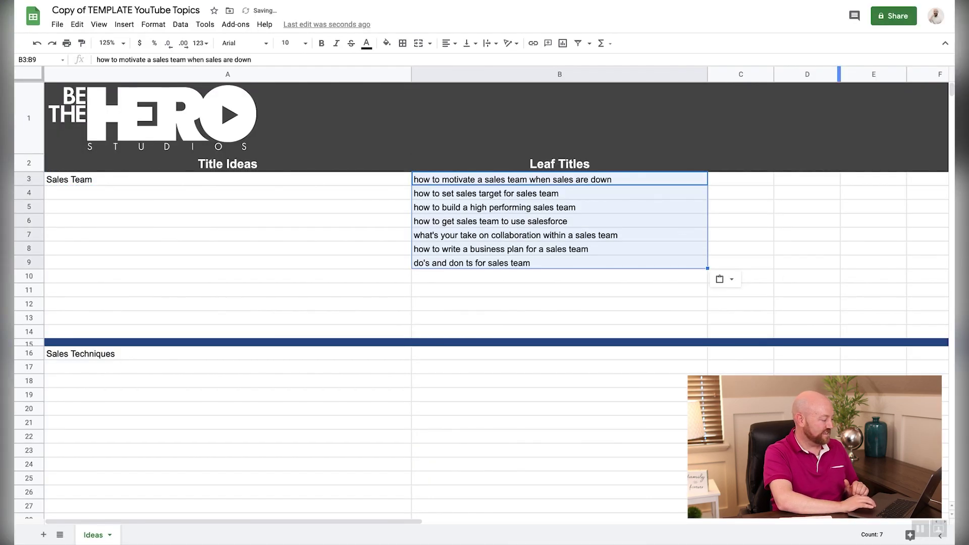
Take the next title idea, "Sales Techniques", from the sheet and search for it in Semrush's Keyword Magic Tool
left_click(165, 359)
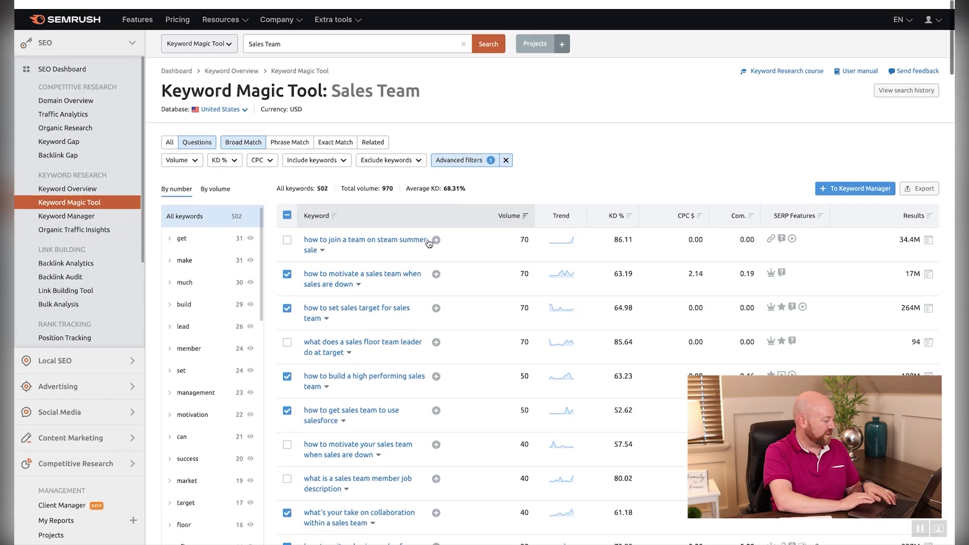
scroll(429, 244, "down", 1)
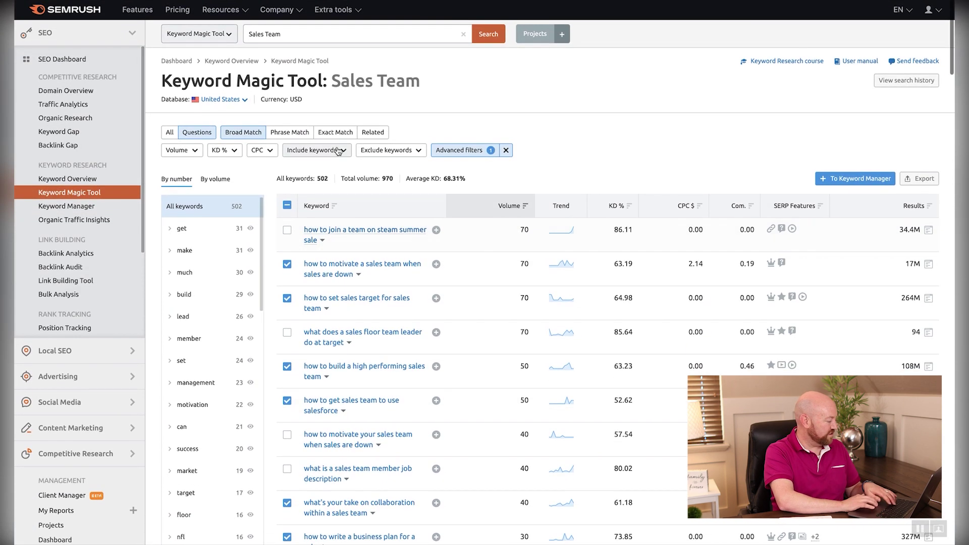
triple_click(296, 33)
type("Sales Techniques")
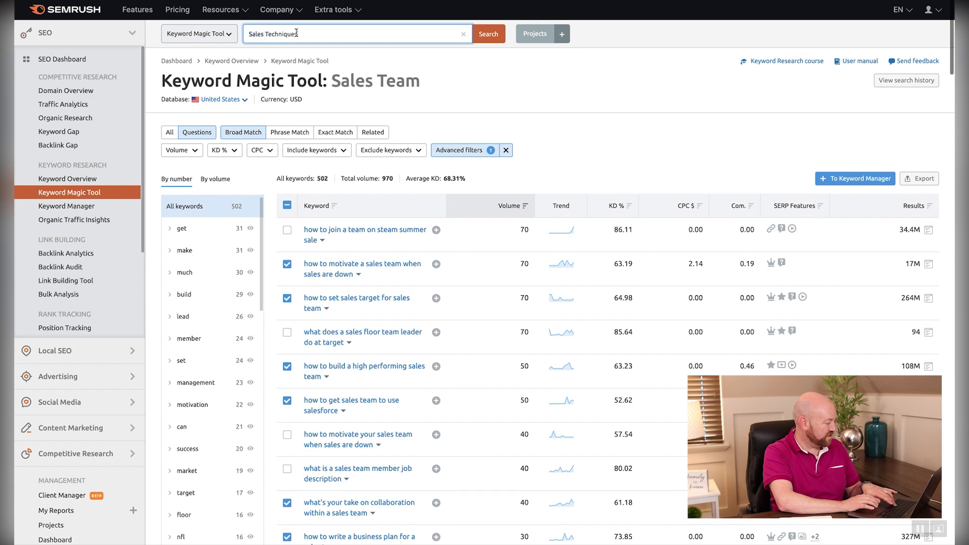
left_click(485, 34)
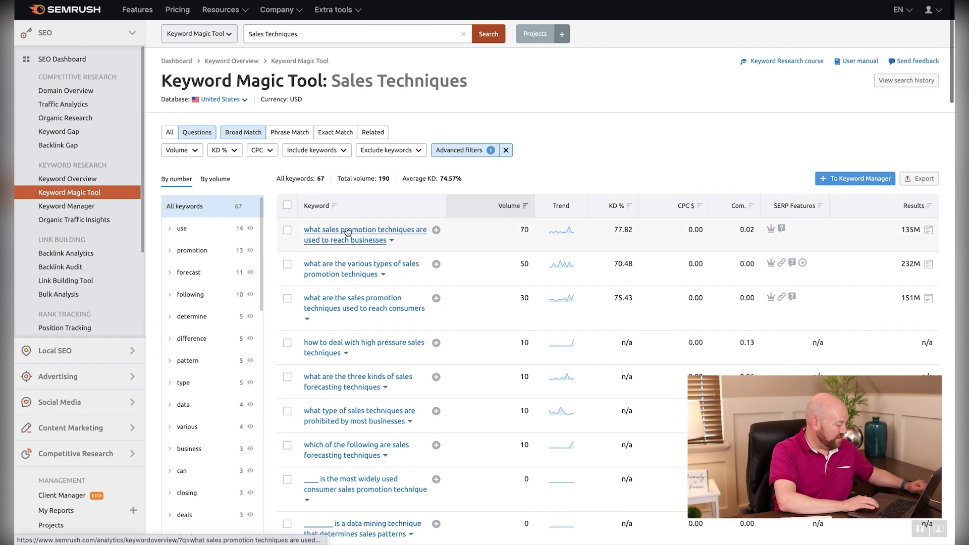
Select the keywords on the various types of sales promotion techniques and on dealing with high pressure sales techniques
left_click(287, 265)
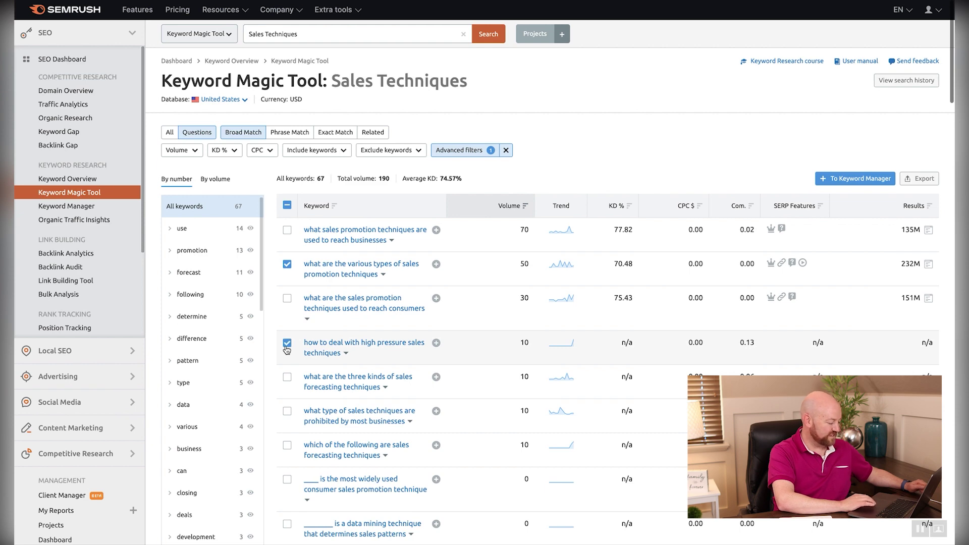
scroll(478, 140, "down", 2)
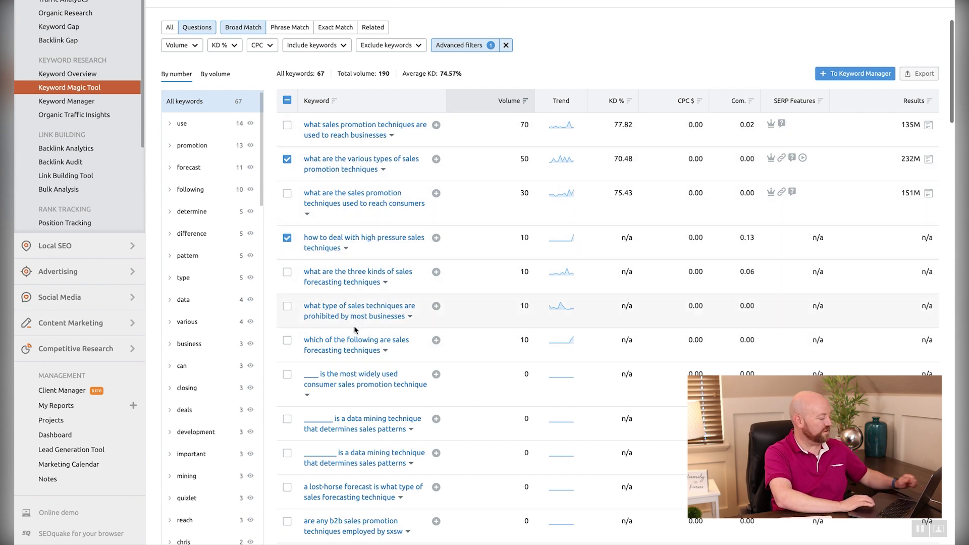
scroll(355, 329, "up", 2)
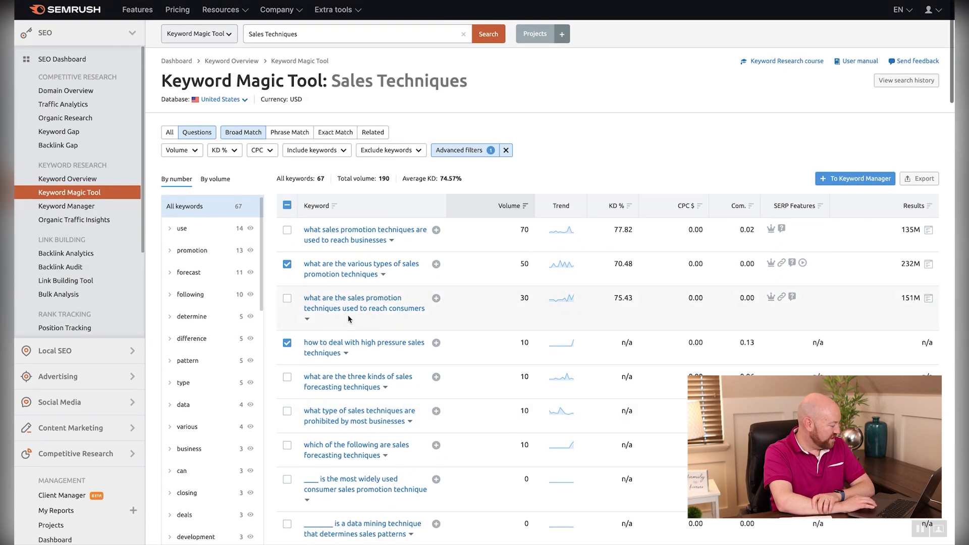
Set the minimum word count filter to 6 and look through the Sales Techniques results
left_click(481, 152)
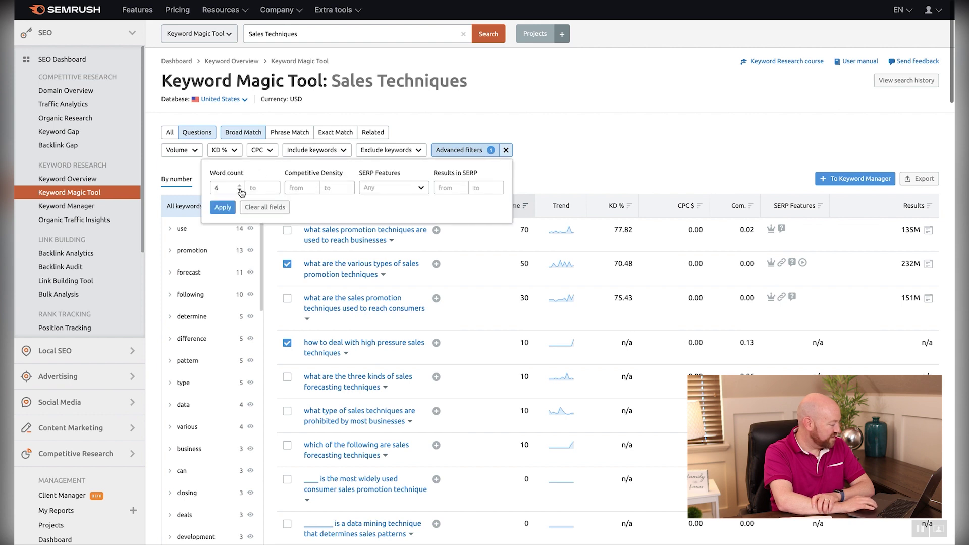
left_click(223, 207)
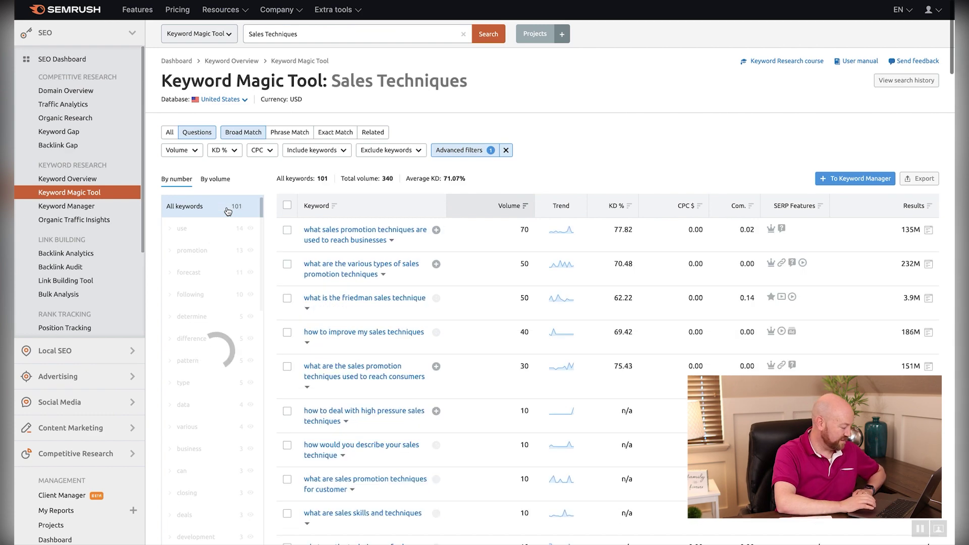
scroll(443, 252, "down", 9)
scroll(443, 251, "up", 5)
scroll(443, 247, "up", 5)
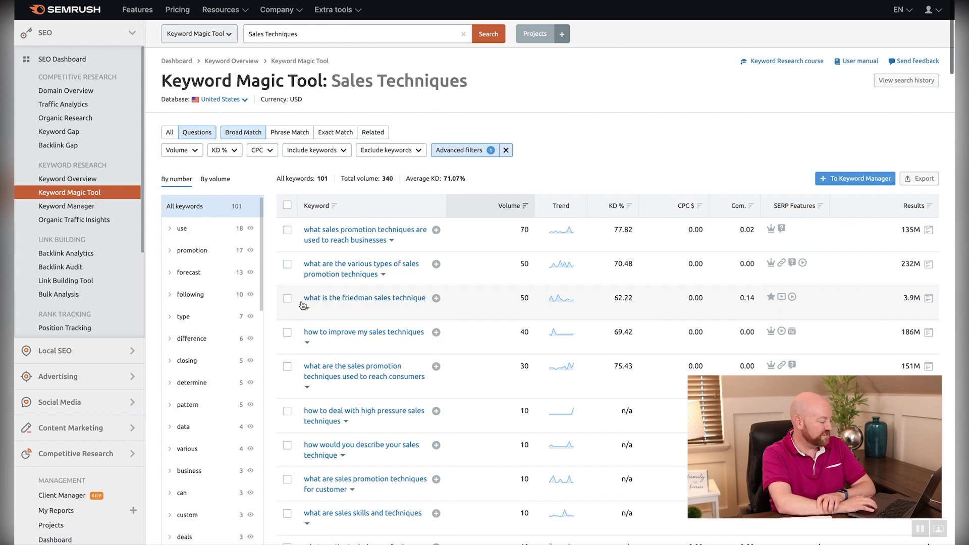
Select the first six keywords plus "what are sales promotion techniques for customer" and "what are the three kinds of sales forecasting techniques"
left_click(286, 230)
left_click(287, 264)
left_click(286, 298)
left_click(287, 332)
left_click(287, 366)
left_click(287, 410)
scroll(288, 393, "down", 2)
left_click(287, 372)
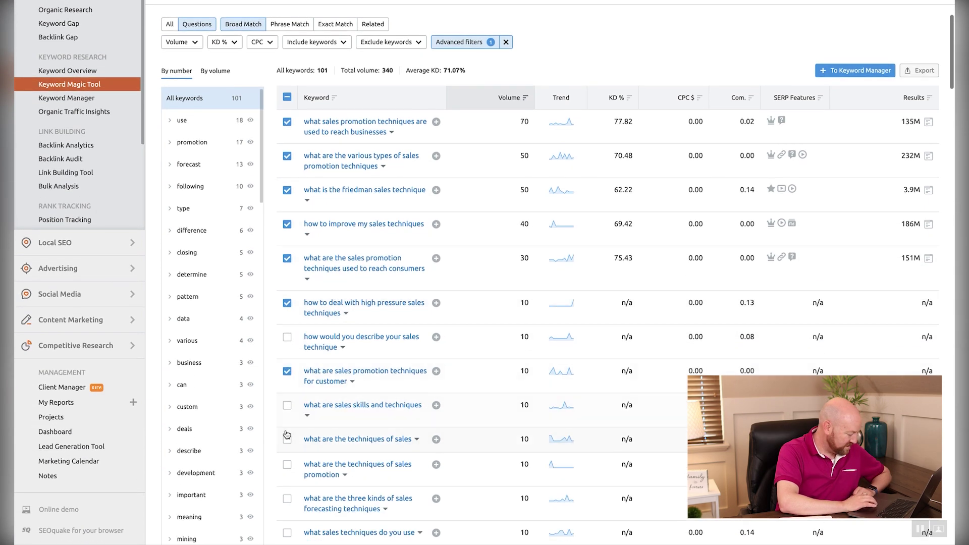
scroll(303, 371, "down", 2)
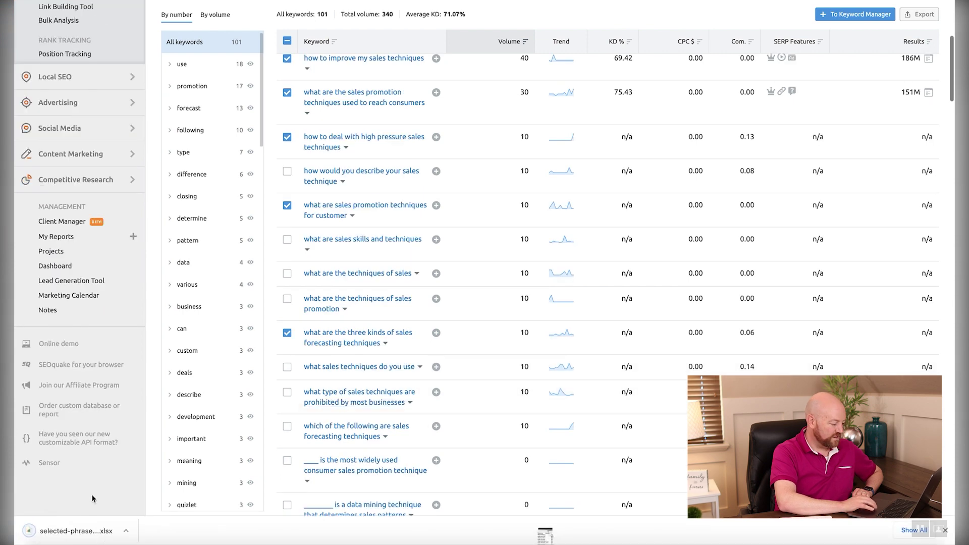
Open the downloaded keyword file and copy its keywords into the Google Sheets topics list, starting at B16 under Leaf Titles
left_click(75, 532)
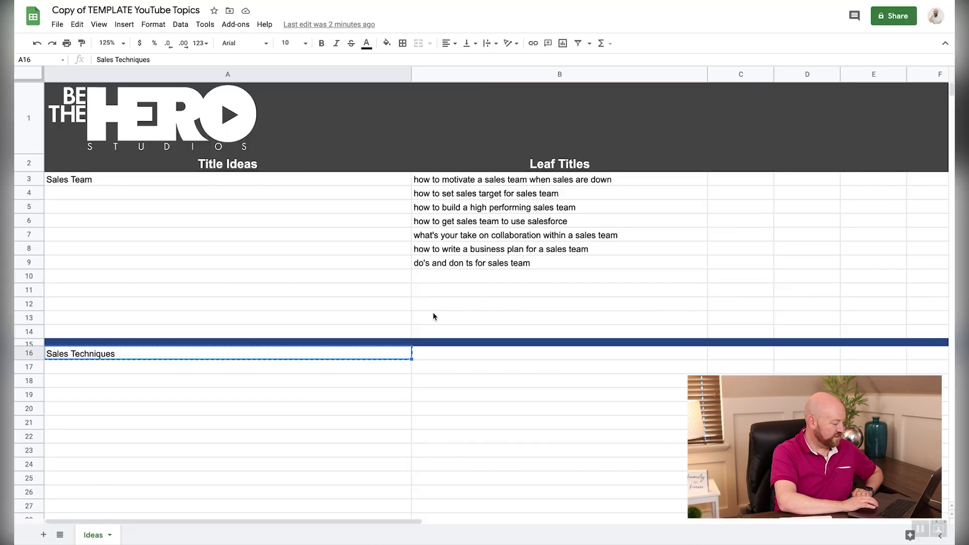
key("Right")
type("what sales promotion techniques are used to reach businesses what are the various types of sales promotion techniques what is the freshman sales technique how to improve my sales techniques what are the sales promotion techniques used to reach consumers how to deal with high pressure sales techniques what are sales promotion techniques for customer what are the three kinds of sales forecasting techniques")
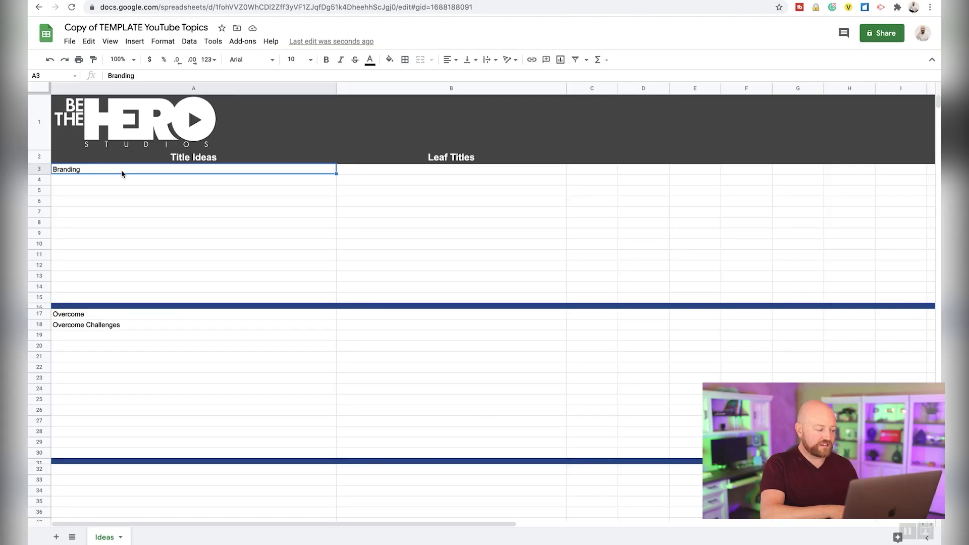
Copy the title idea "Branding" from cell A3 and search for it in the Semrush Keyword Magic Tool
key("ctrl+c")
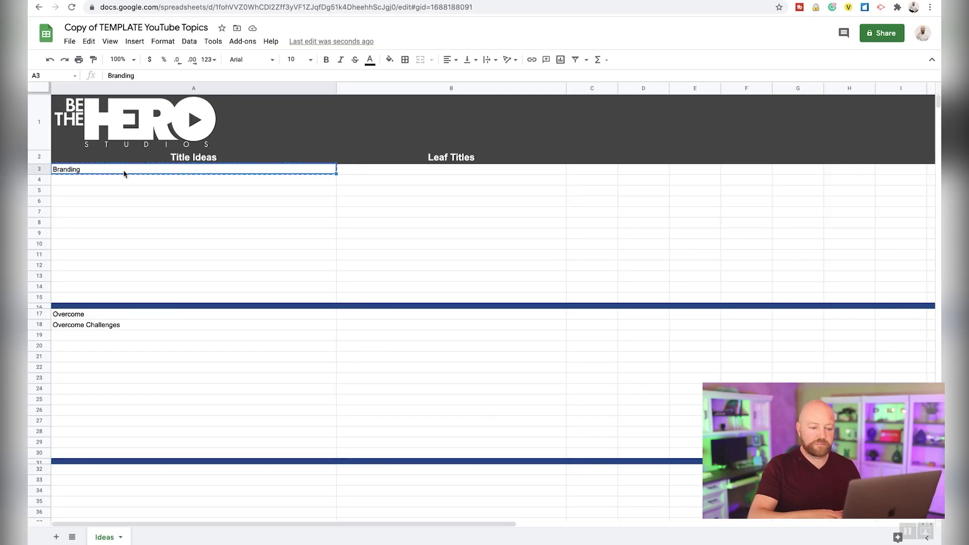
left_click(560, 0)
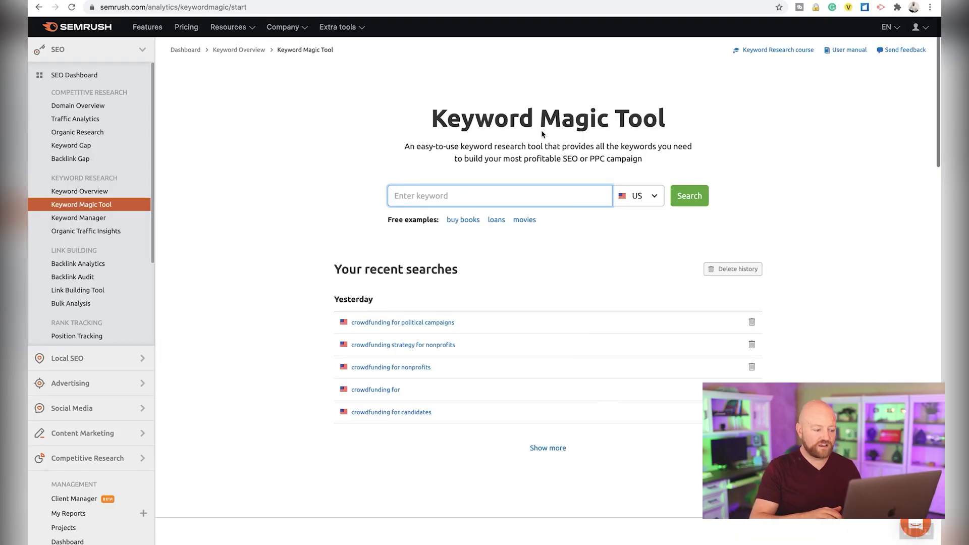
key("ctrl+v")
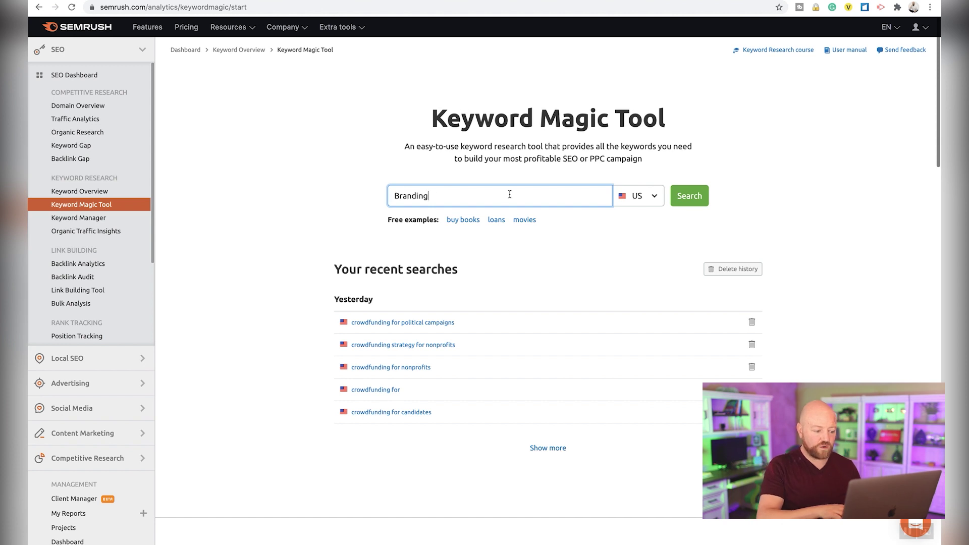
left_click(688, 202)
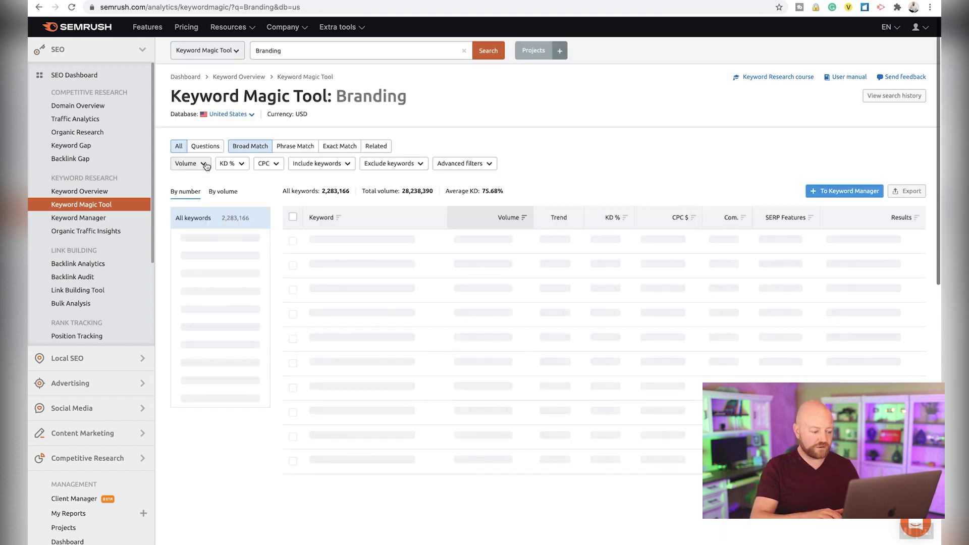
Restrict the Branding results to questions with a minimum word count of 7
left_click(205, 146)
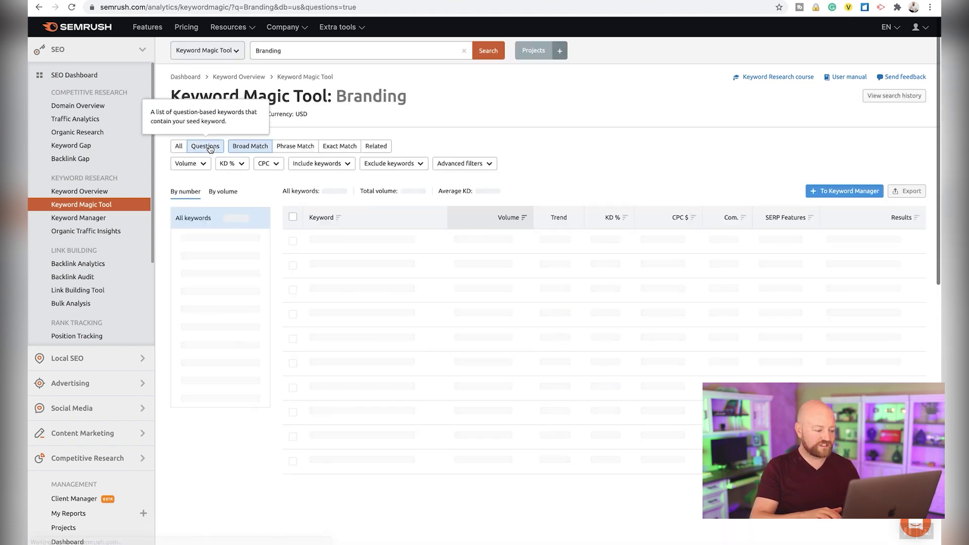
left_click(487, 164)
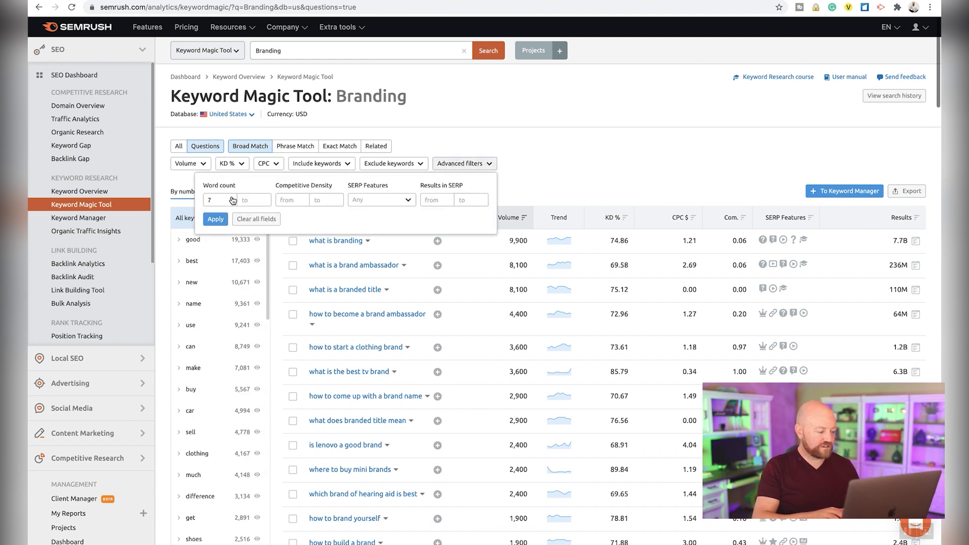
left_click(222, 216)
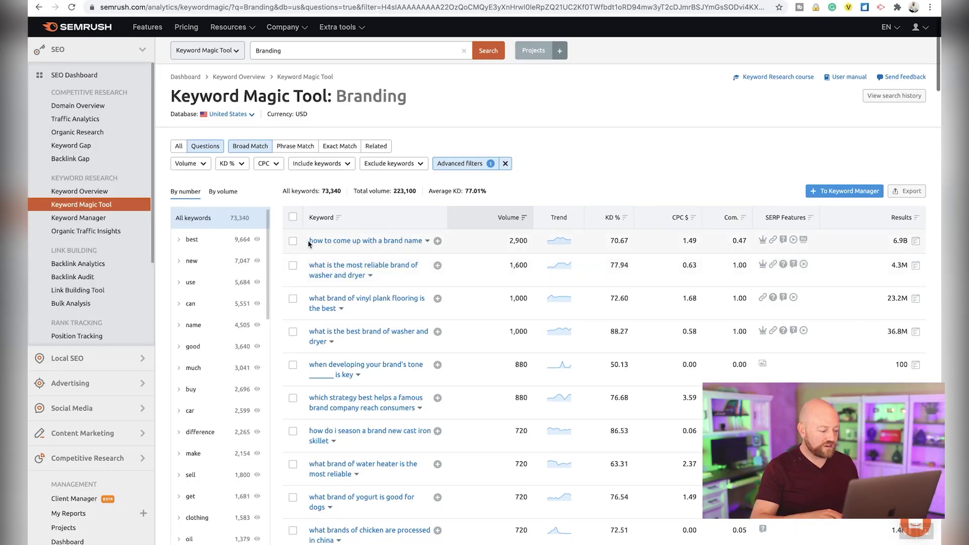
Copy the keyword "how to come up with a brand name" from the results and run a new search for it
triple_click(310, 244)
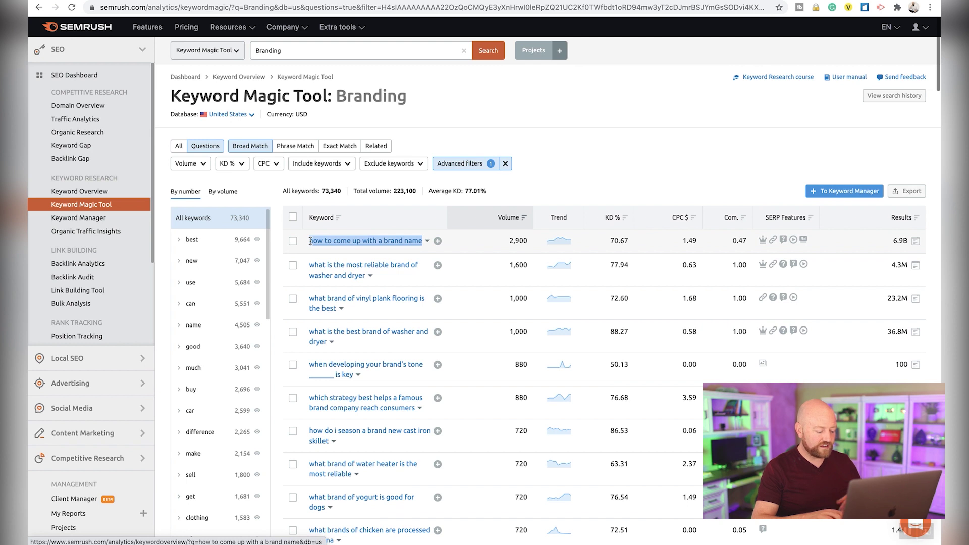
triple_click(320, 51)
key("super+v")
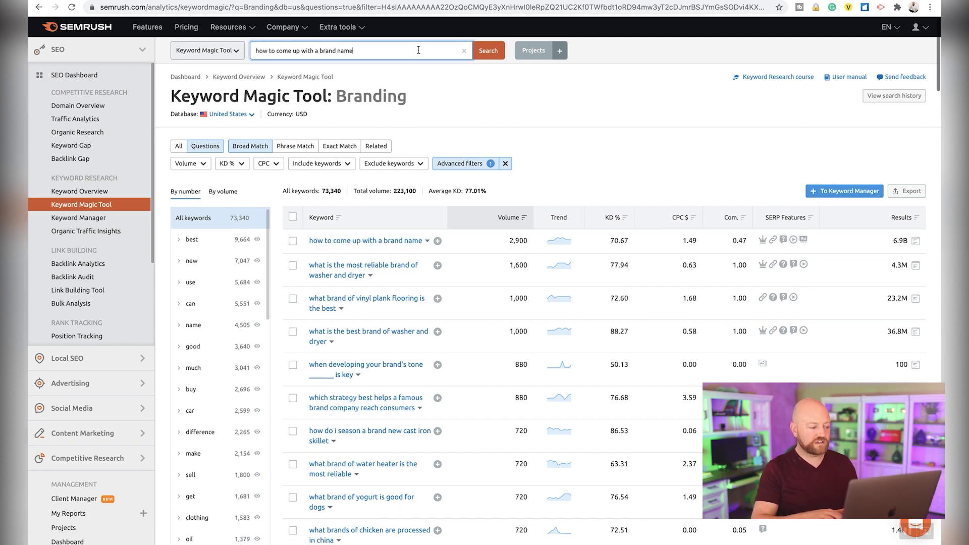
left_click(488, 50)
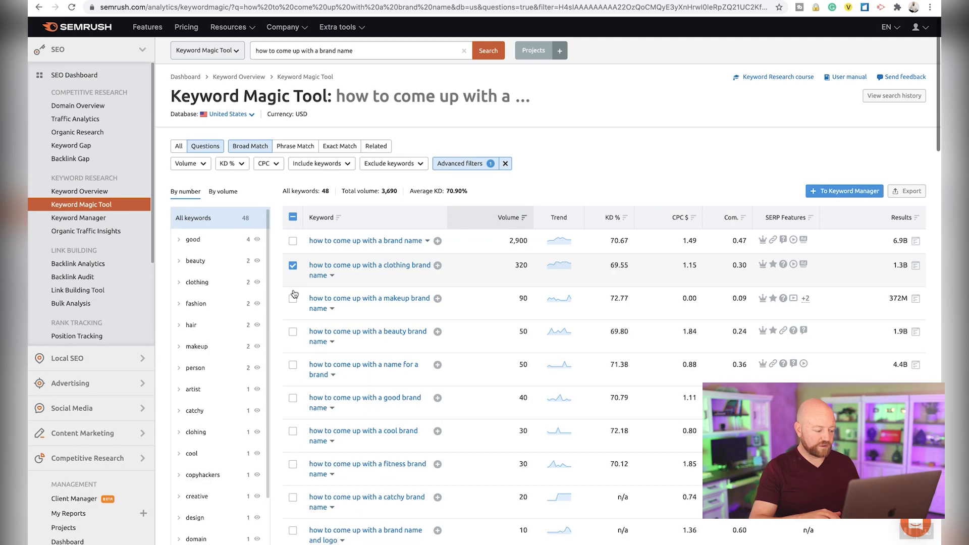
Select the keywords for clothing, makeup, beauty, good, fitness and catchy brand names, plus "brand name and logo" and "brand name for yourself"
left_click(293, 298)
left_click(293, 331)
left_click(293, 398)
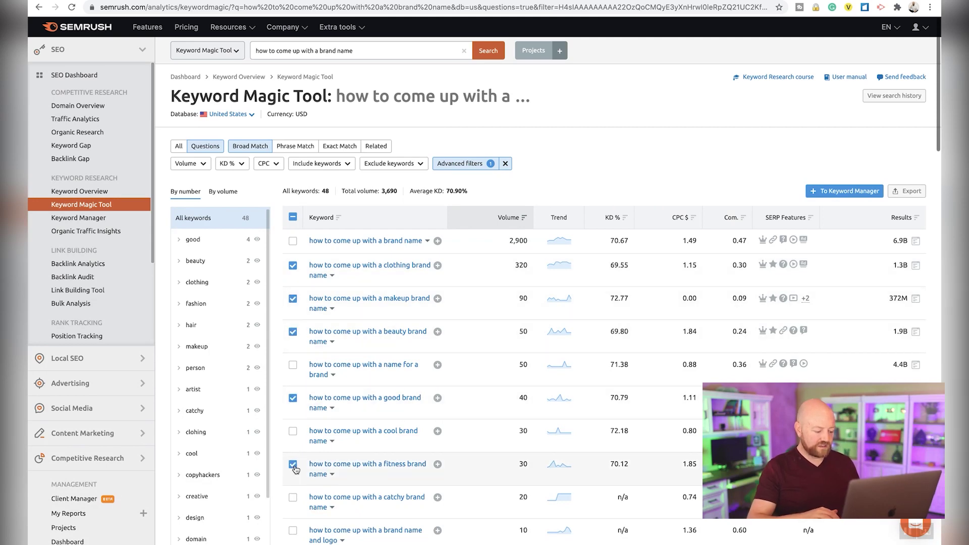
scroll(295, 469, "down", 3)
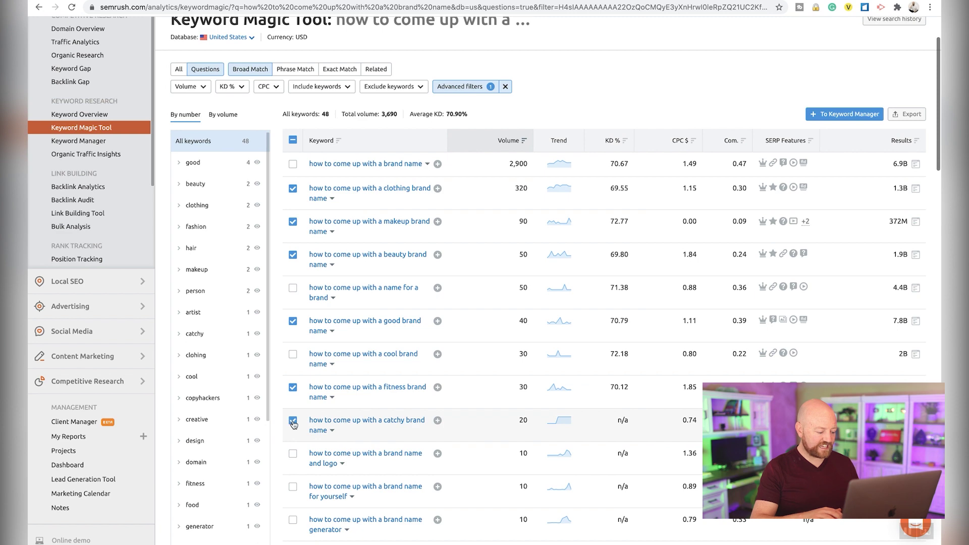
left_click(292, 454)
scroll(292, 457, "down", 4)
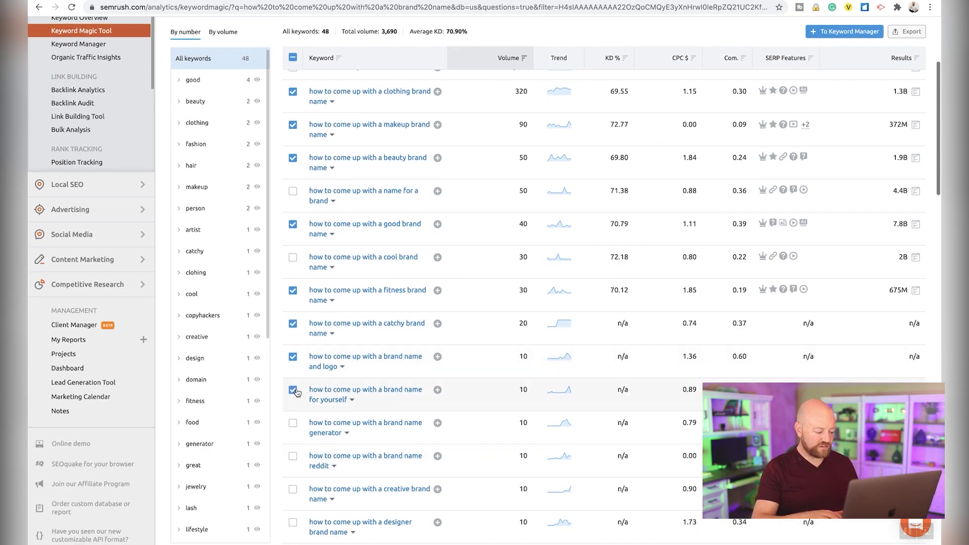
Add the keywords on coming up with designer, fashion, good clothing, hair, lash, luxury, streetwear and unique brand names to the selection
scroll(296, 393, "down", 6)
left_click(293, 374)
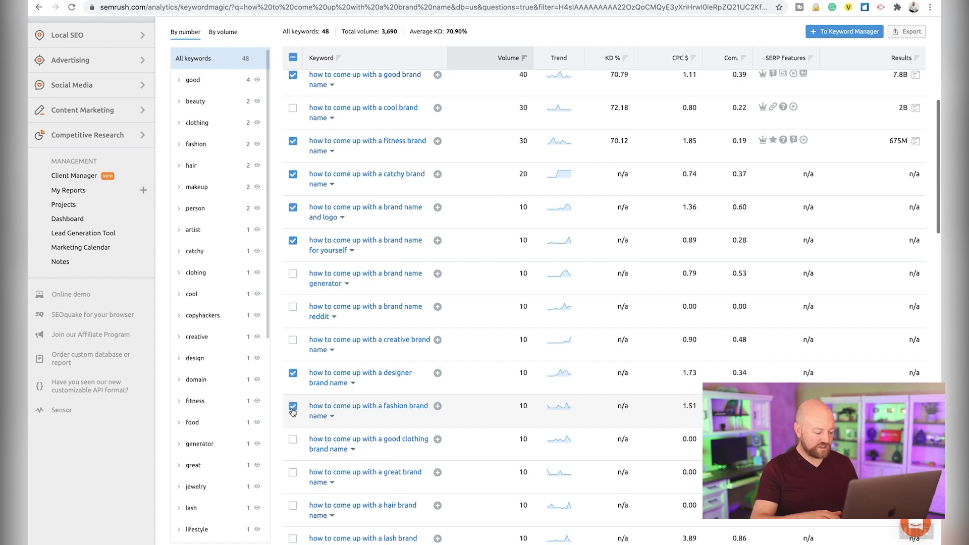
scroll(293, 445, "down", 6)
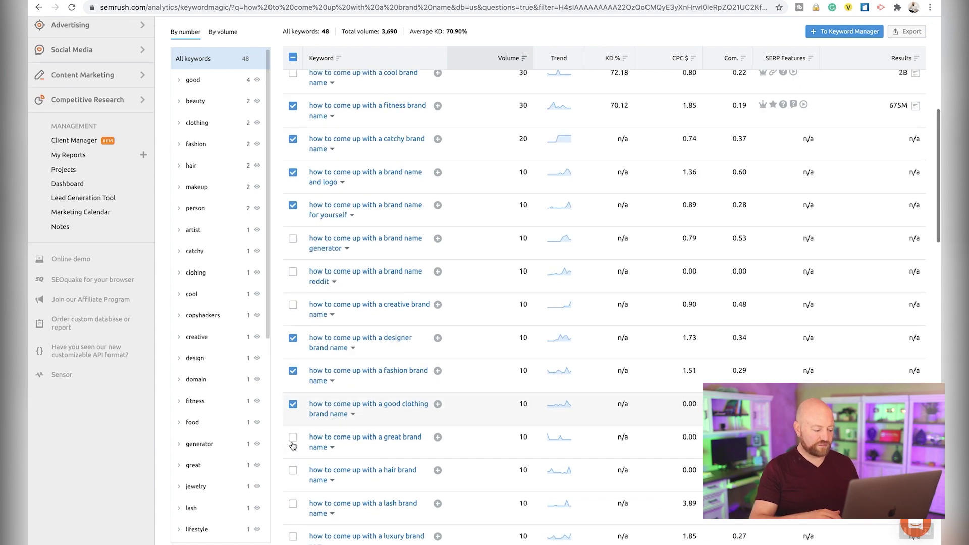
left_click(293, 362)
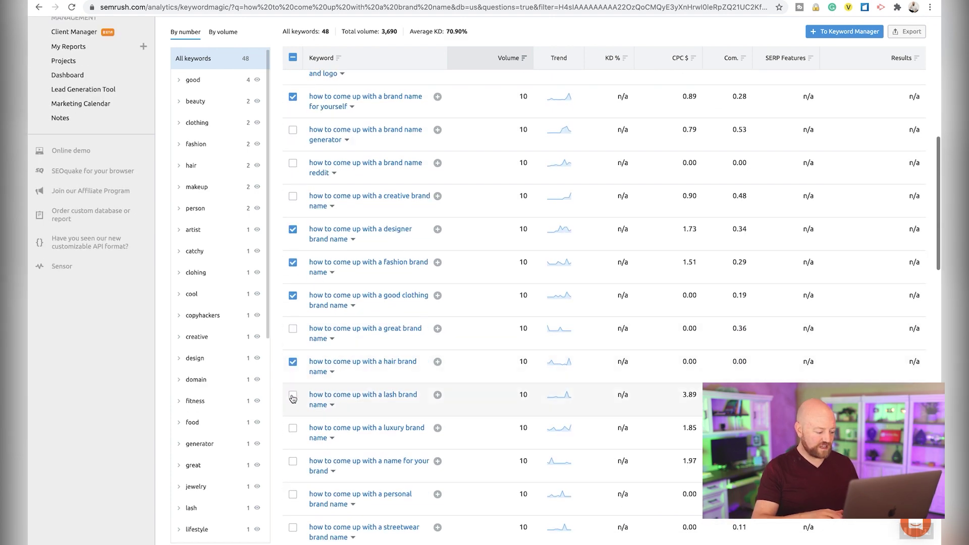
scroll(292, 430, "down", 5)
left_click(293, 412)
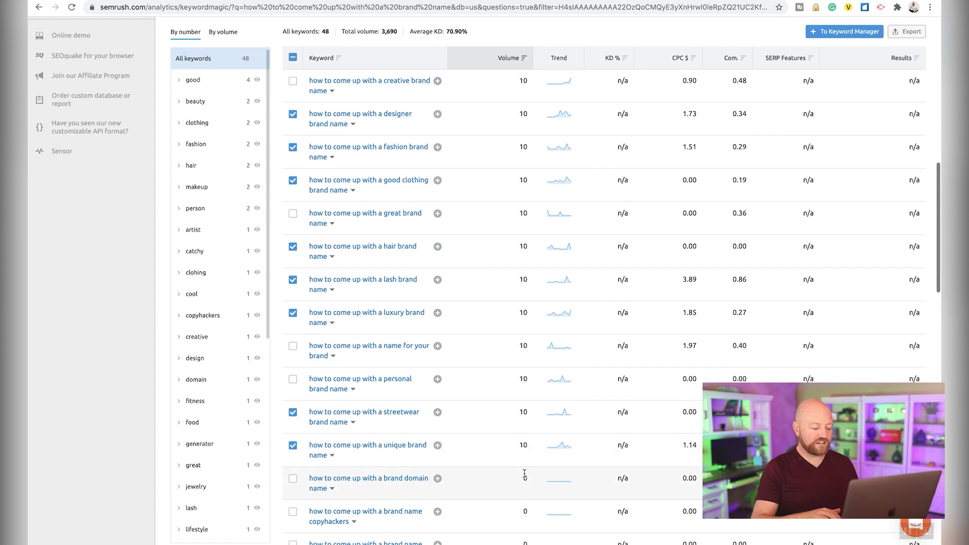
Export the selected keywords as an XLSX file and copy the keyword list from the downloaded file
left_click(913, 32)
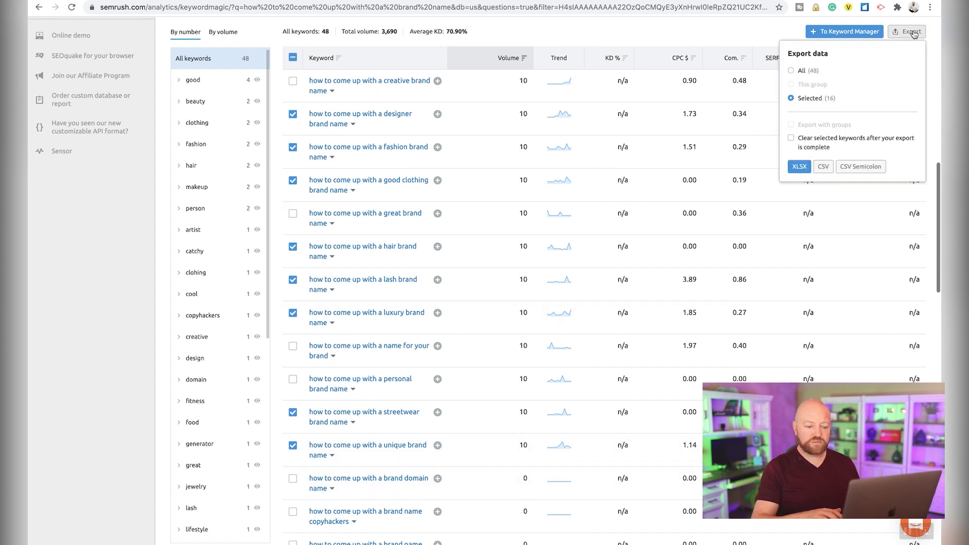
left_click(800, 166)
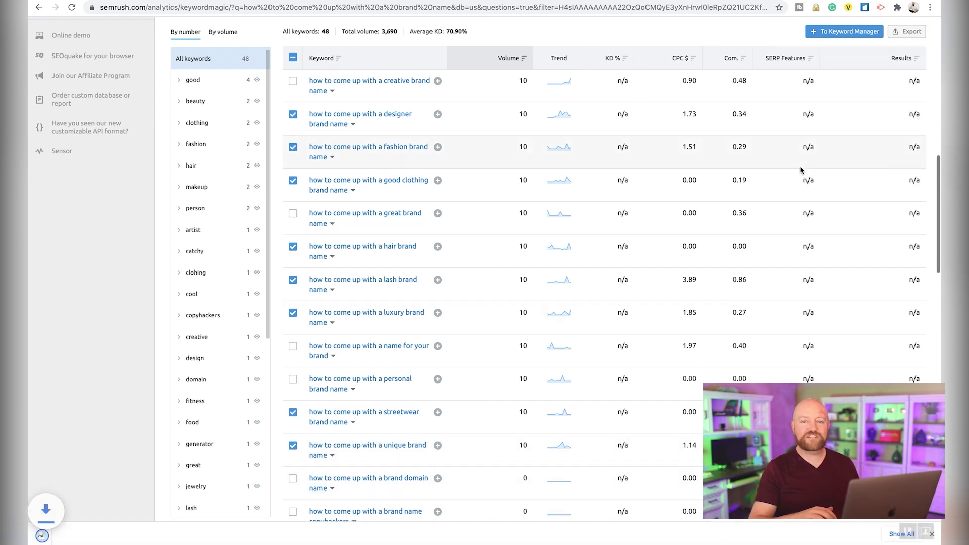
left_click(95, 534)
left_click_drag(315, 76, 330, 246)
key("super+x")
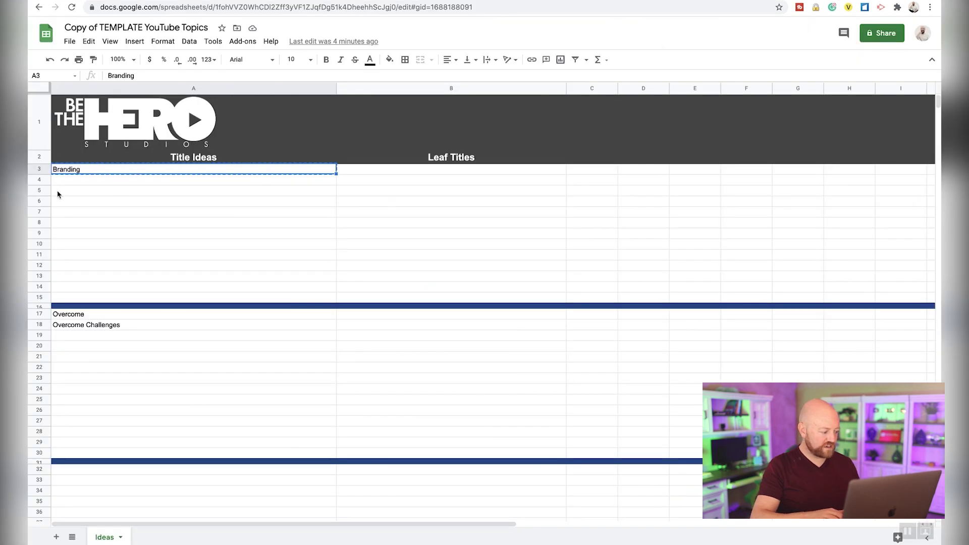
Insert five rows above row 10 in the Branding section of the Google Sheets topics list
left_click_drag(39, 244, 39, 288)
right_click(39, 288)
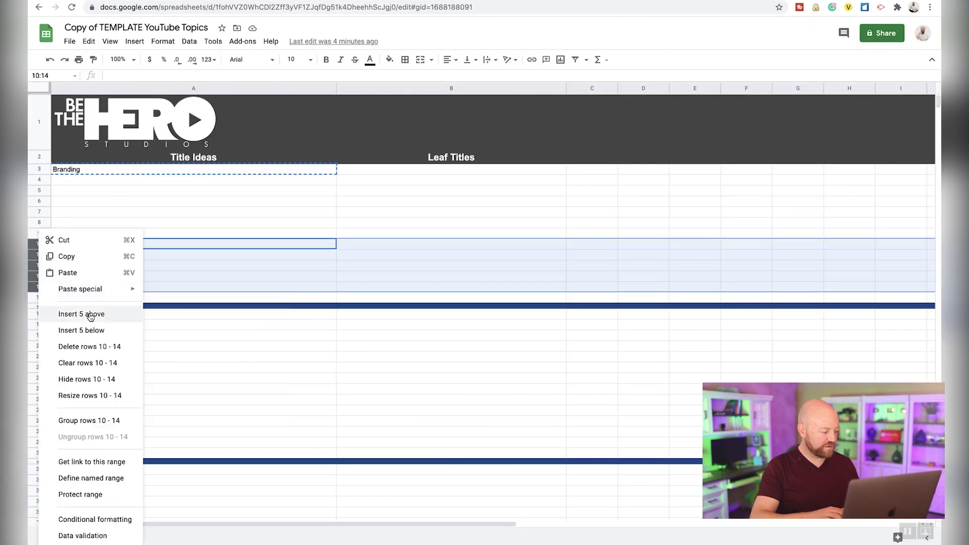
left_click(83, 314)
Paste the copied keywords as values only under Leaf Titles, starting at B3
right_click(392, 170)
mouse_move(455, 230)
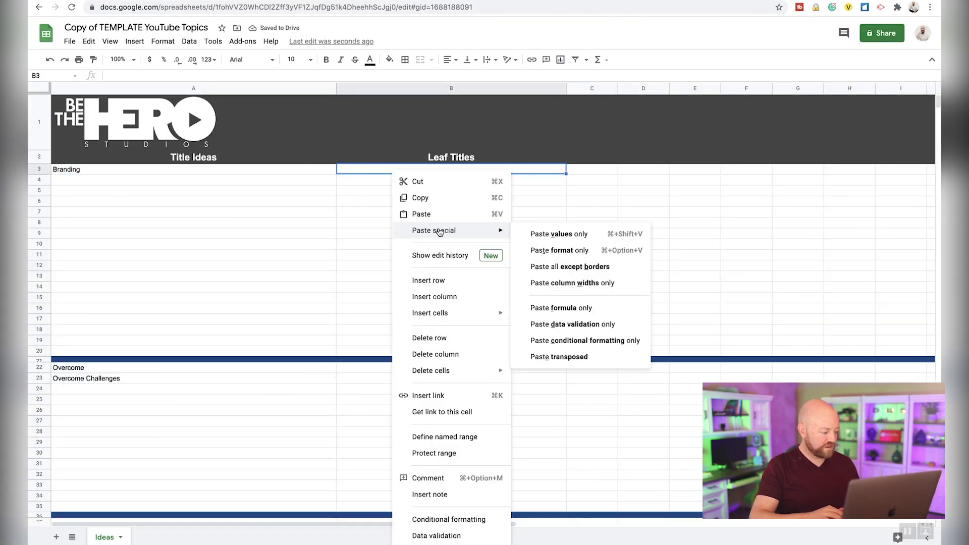
left_click(540, 234)
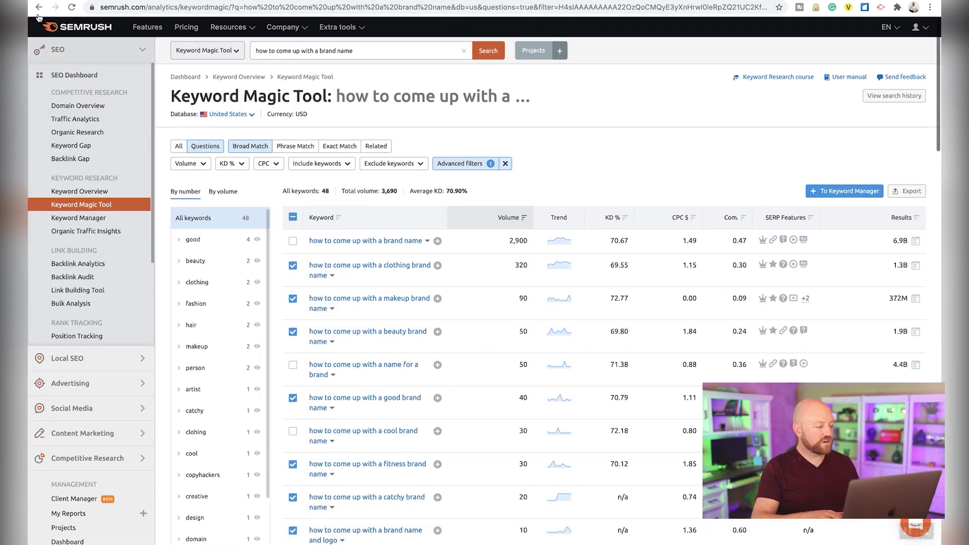
Return to Semrush's Branding results and select "how to become a brand ambassador for shein" and "how to check if a brand name is taken" on page 2
left_click(39, 8)
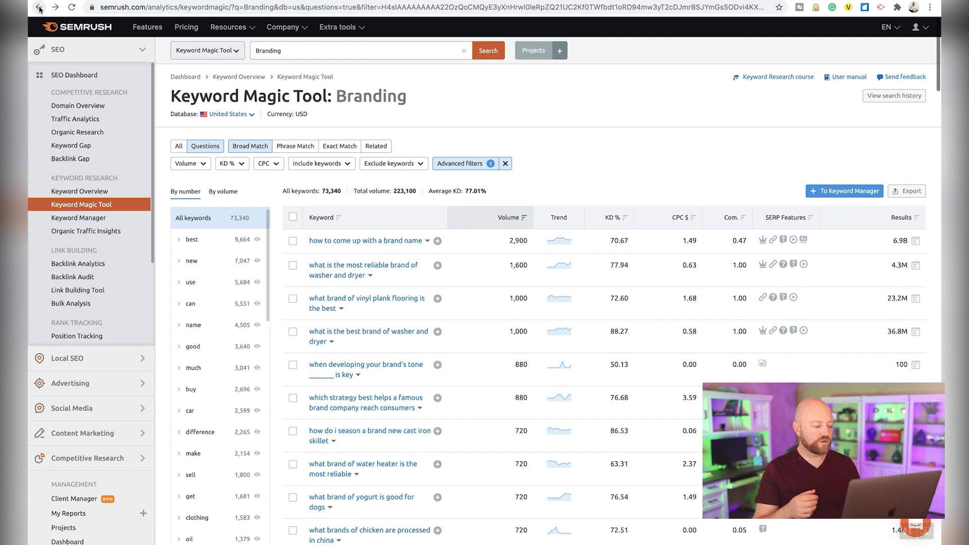
scroll(377, 292, "down", 20)
scroll(377, 295, "down", 20)
left_click(335, 339)
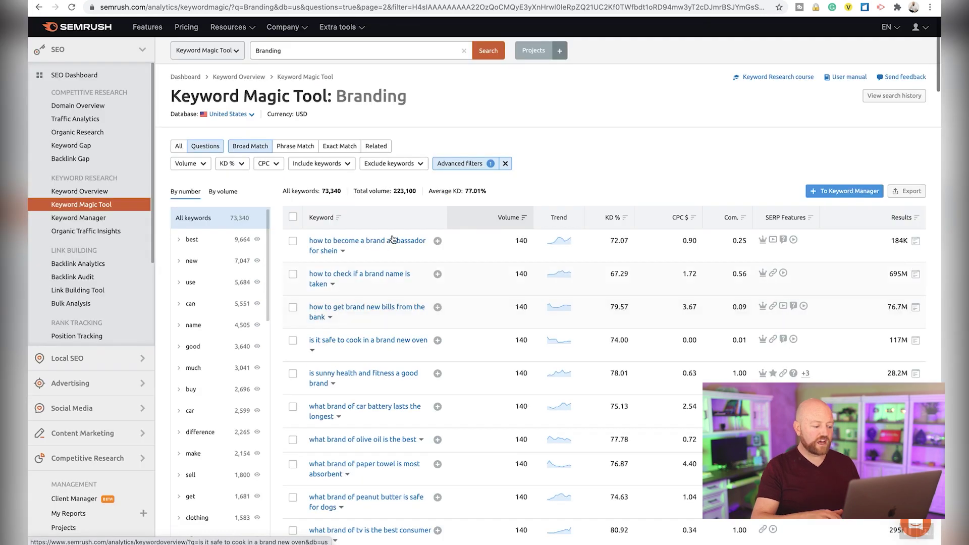
left_click(294, 242)
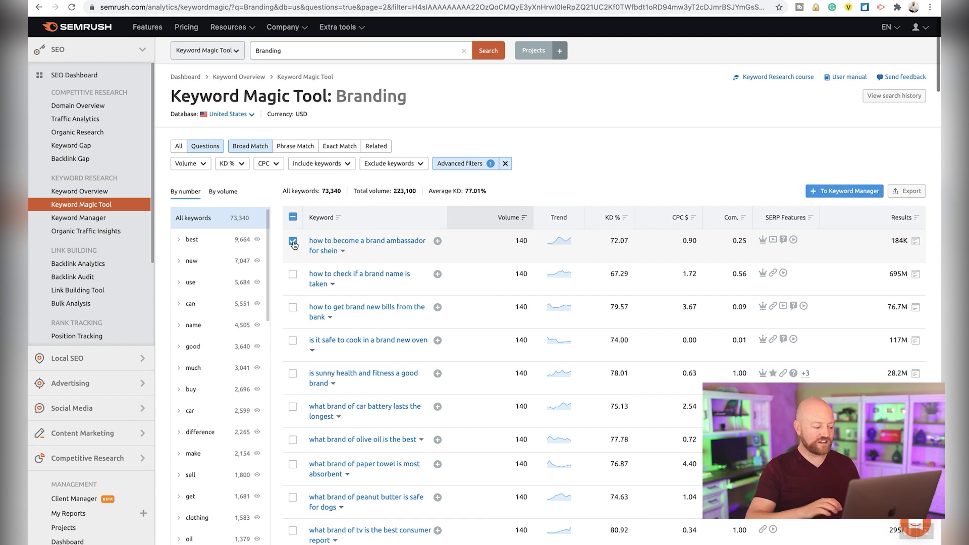
left_click(292, 274)
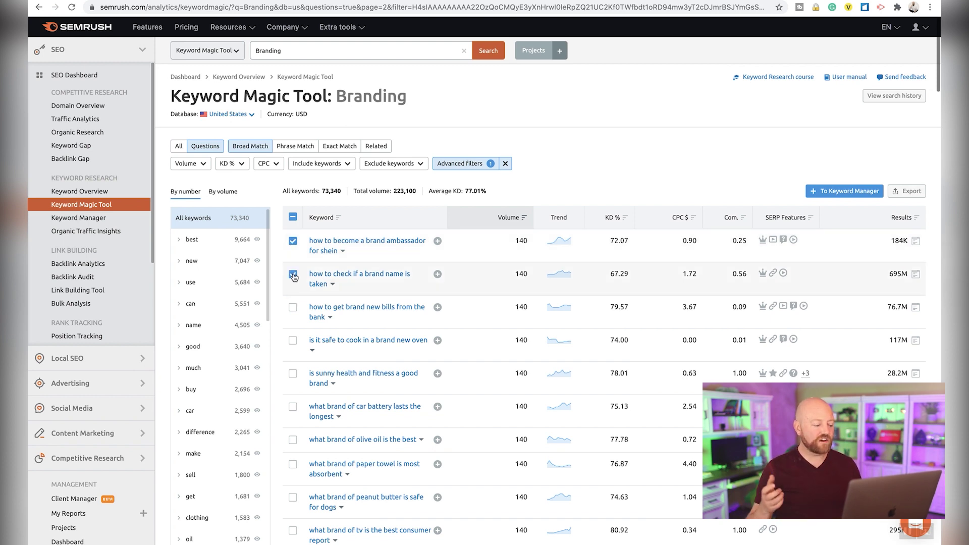
Look through the rest of the second page of Branding questions for further title ideas
scroll(276, 310, "down", 4)
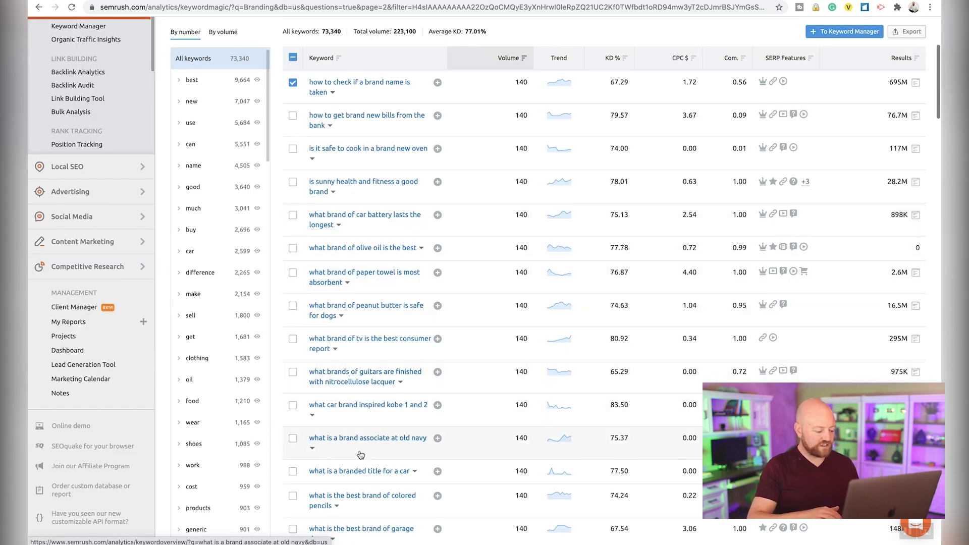
scroll(360, 454, "down", 5)
scroll(361, 454, "down", 10)
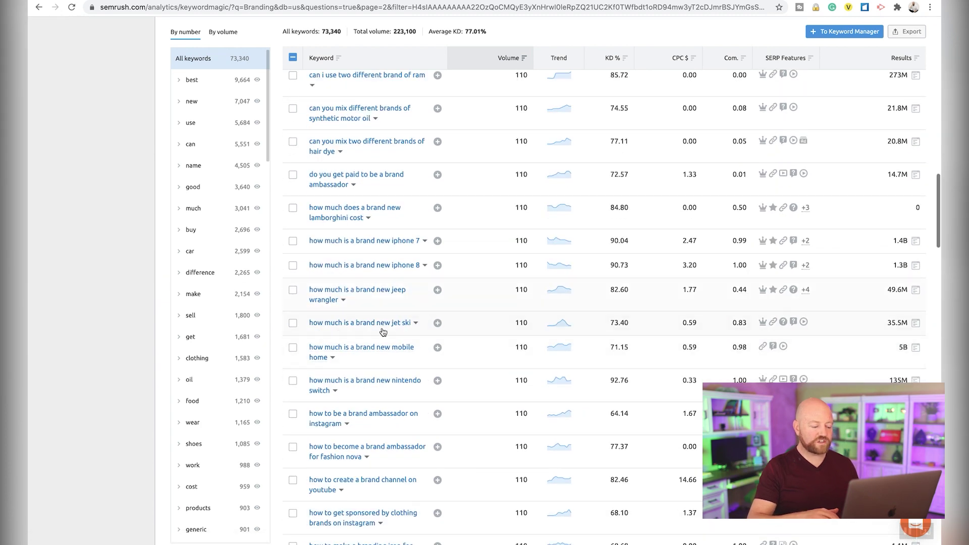
scroll(383, 360, "down", 3)
scroll(383, 360, "up", 7)
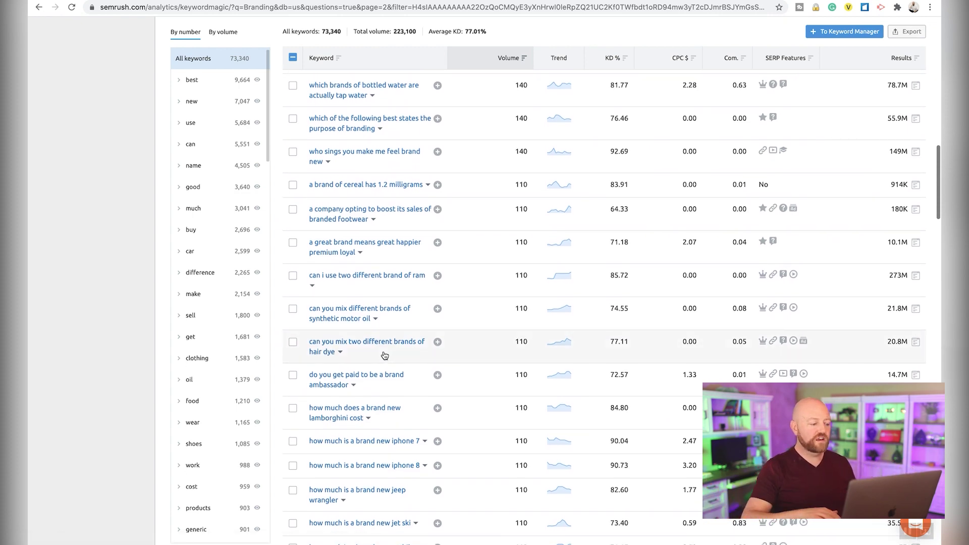
scroll(384, 355, "up", 15)
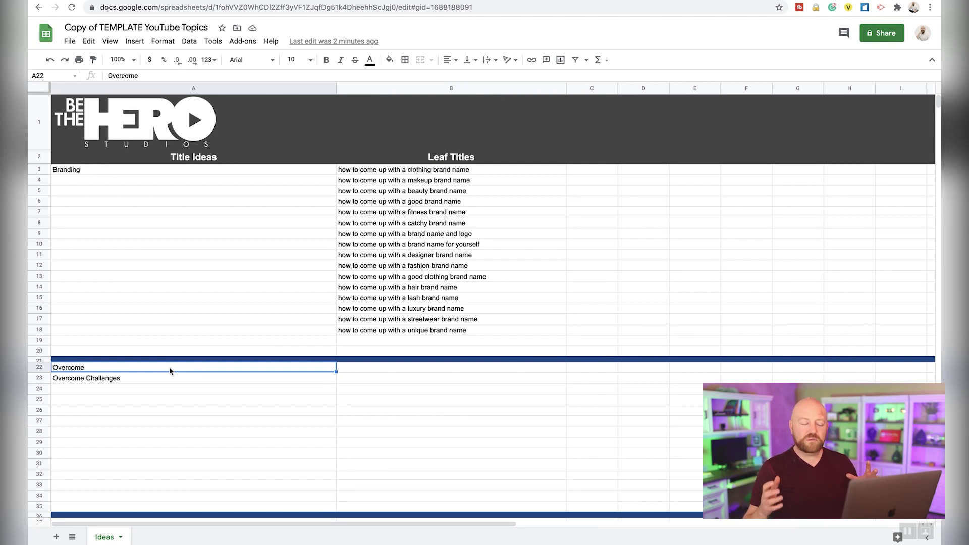
Search Semrush for the title idea "Overcome" from A22 and select "what are five things you can do to overcome stereotypes"
key("super+c")
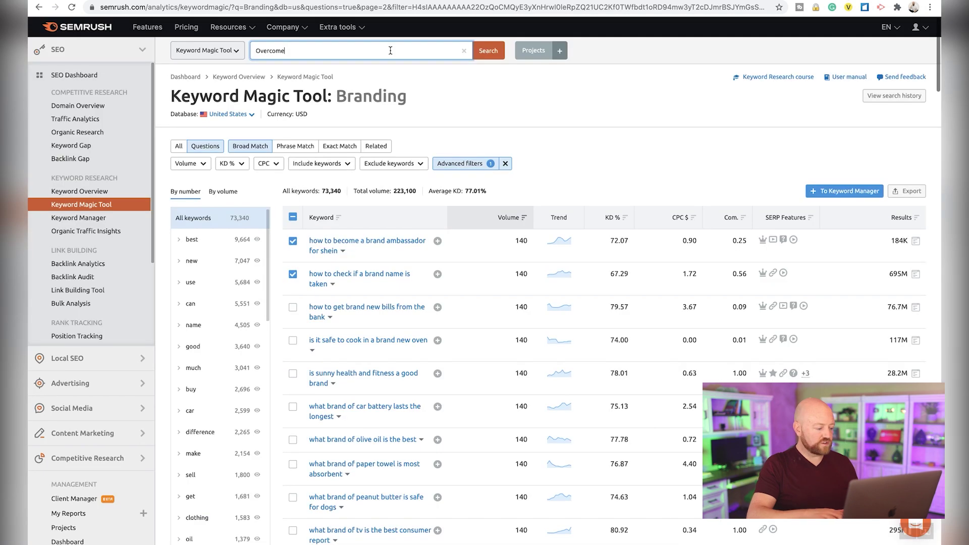
left_click(488, 51)
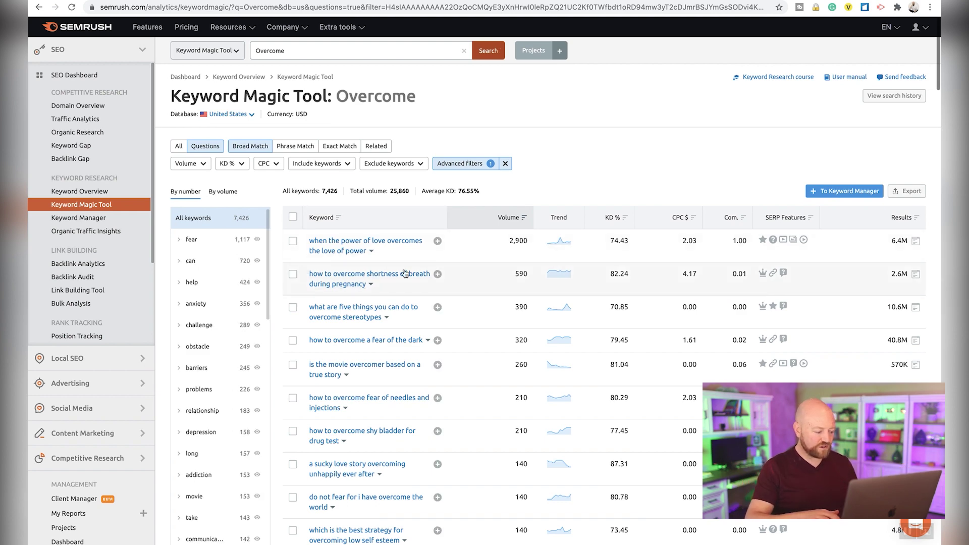
scroll(462, 290, "down", 1)
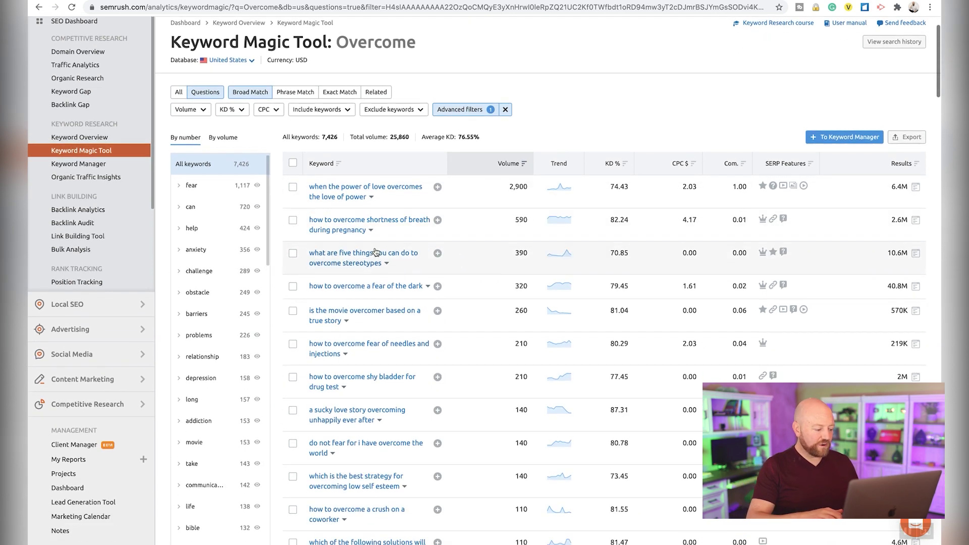
left_click(292, 254)
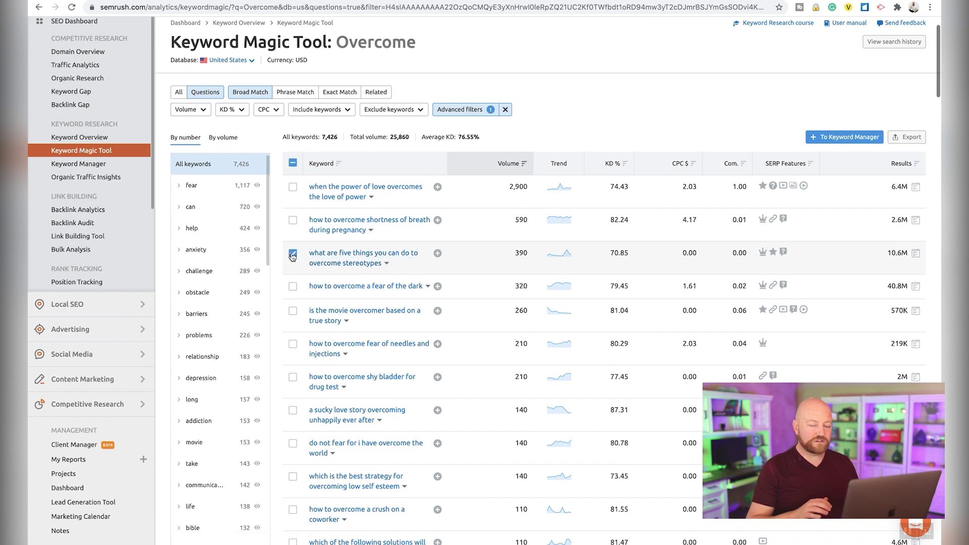
Select five more Overcome questions, covering fear of the dark, needles and injections, low self esteem, a crush on a coworker, and a cold in a day
scroll(292, 255, "down", 1)
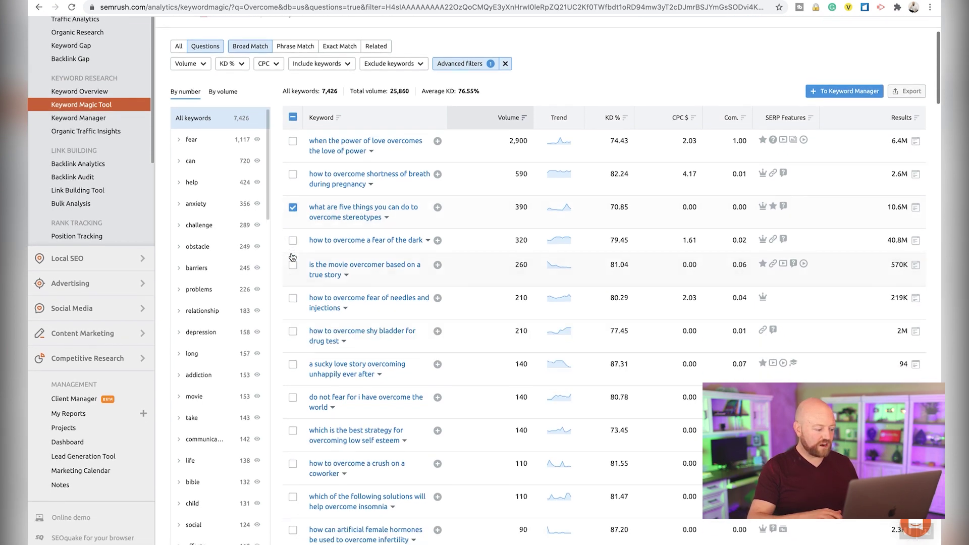
scroll(293, 237, "down", 1)
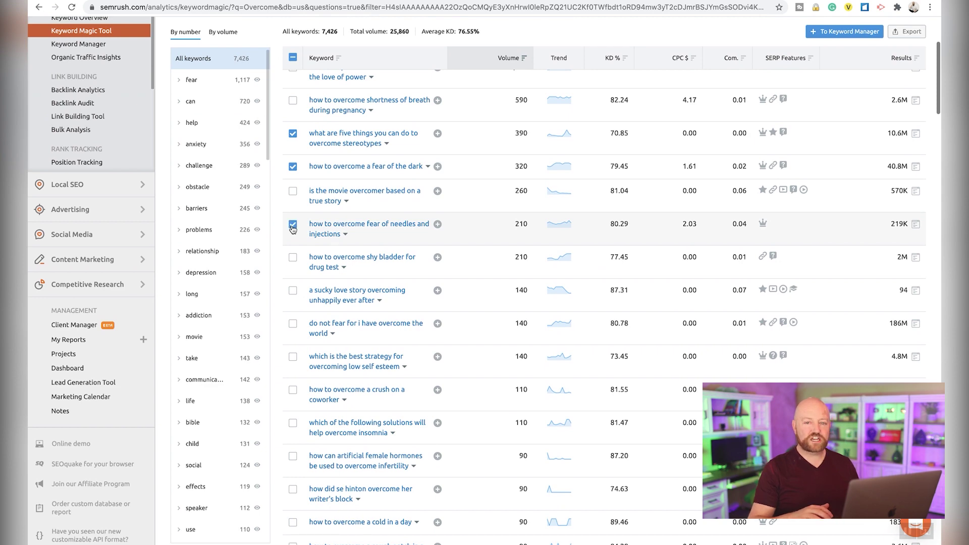
scroll(293, 228, "down", 2)
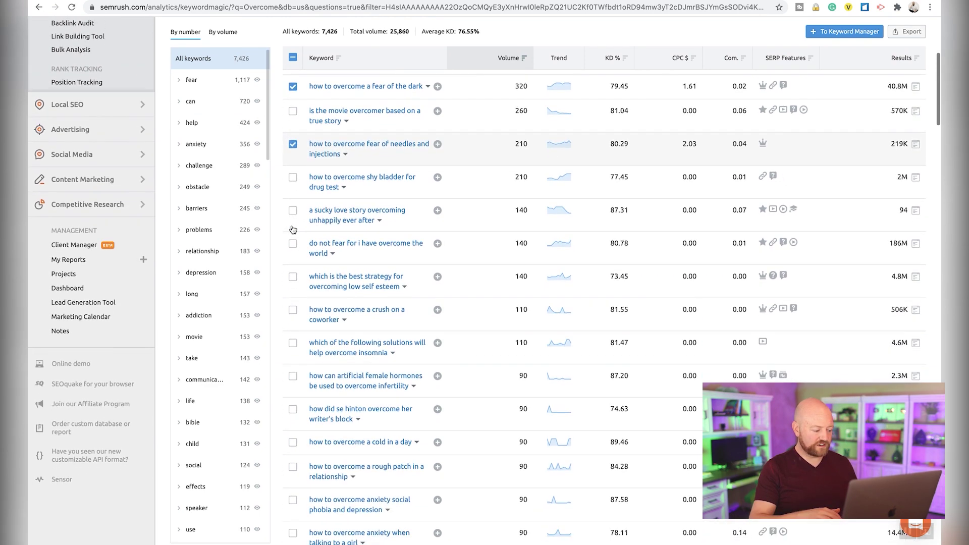
scroll(293, 229, "down", 1)
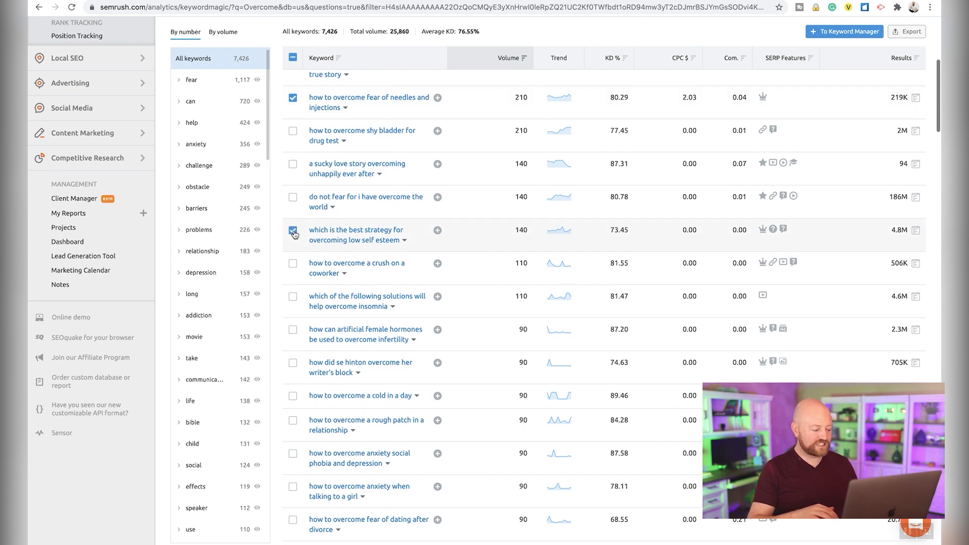
scroll(294, 234, "down", 3)
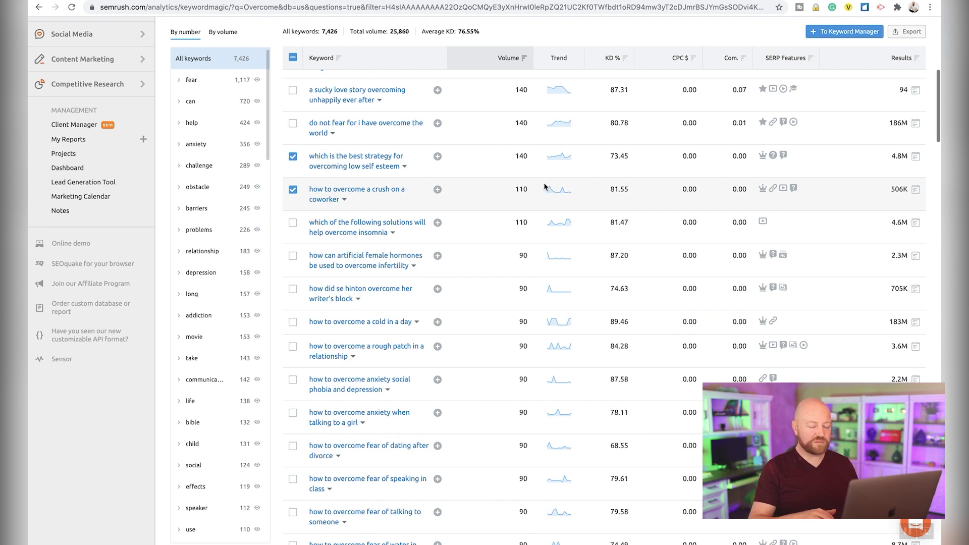
scroll(303, 243, "down", 2)
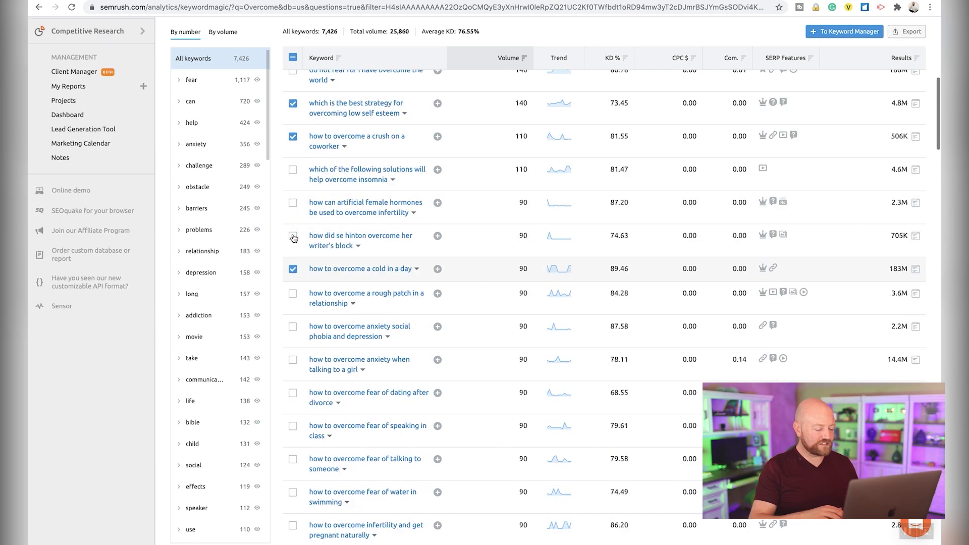
scroll(294, 238, "up", 2)
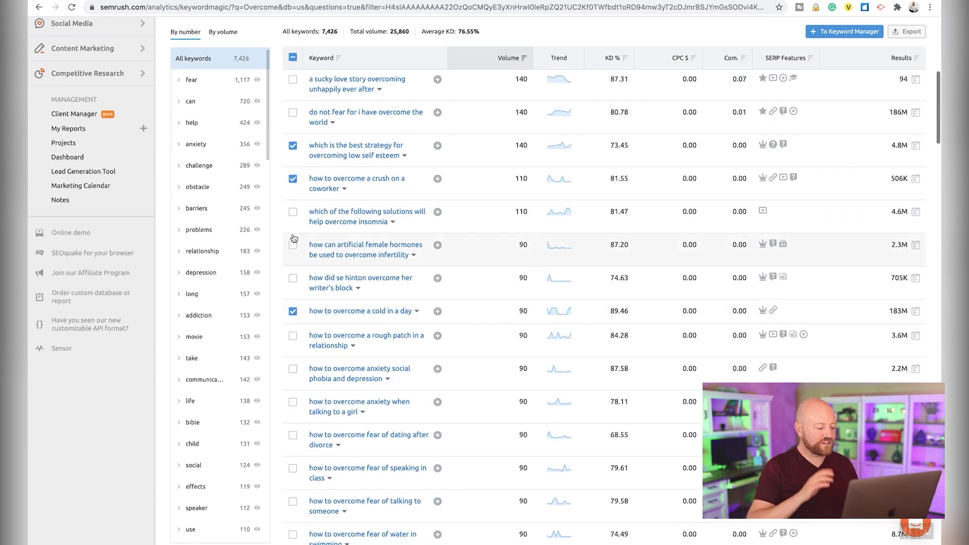
scroll(294, 238, "down", 15)
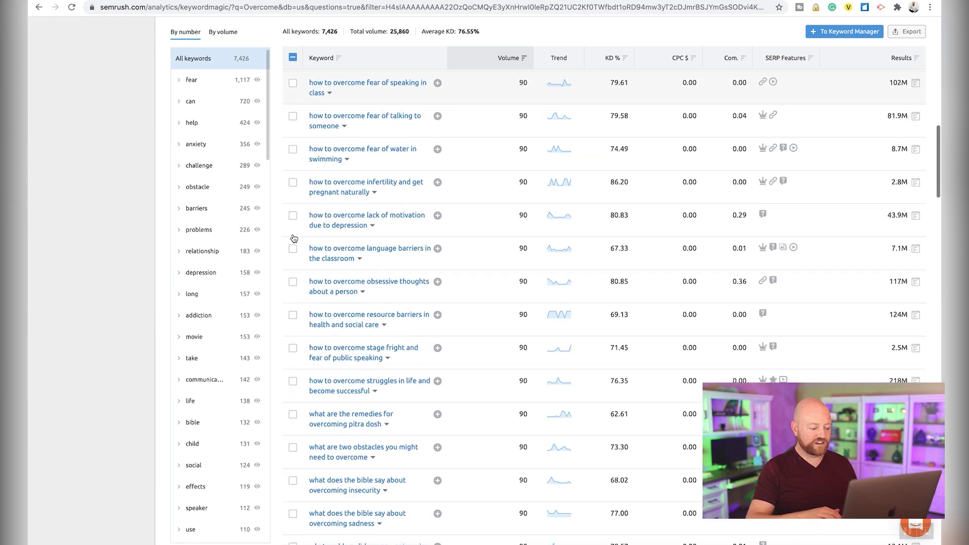
scroll(294, 239, "down", 15)
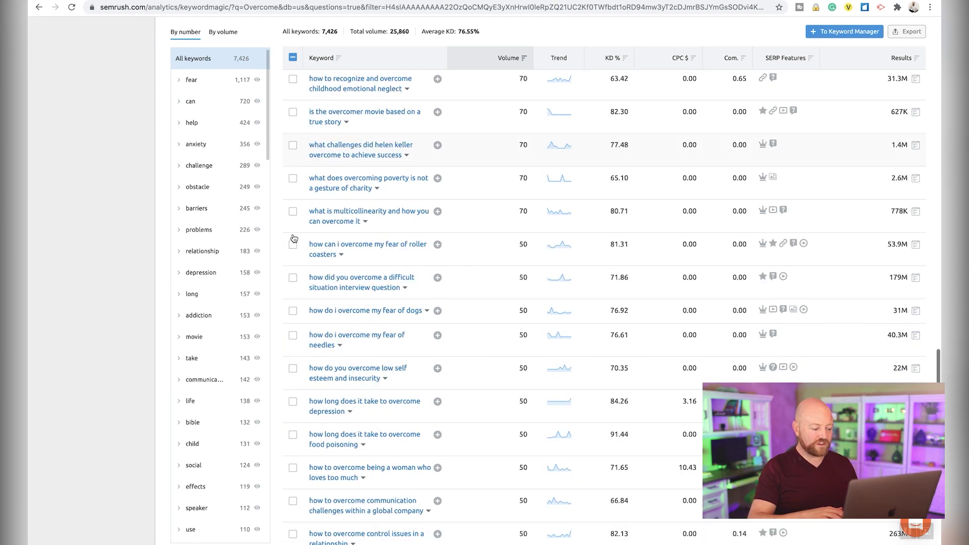
Export the selected Overcome questions and paste them as values only under Leaf Titles in Google Sheets, starting at B22
left_click(911, 36)
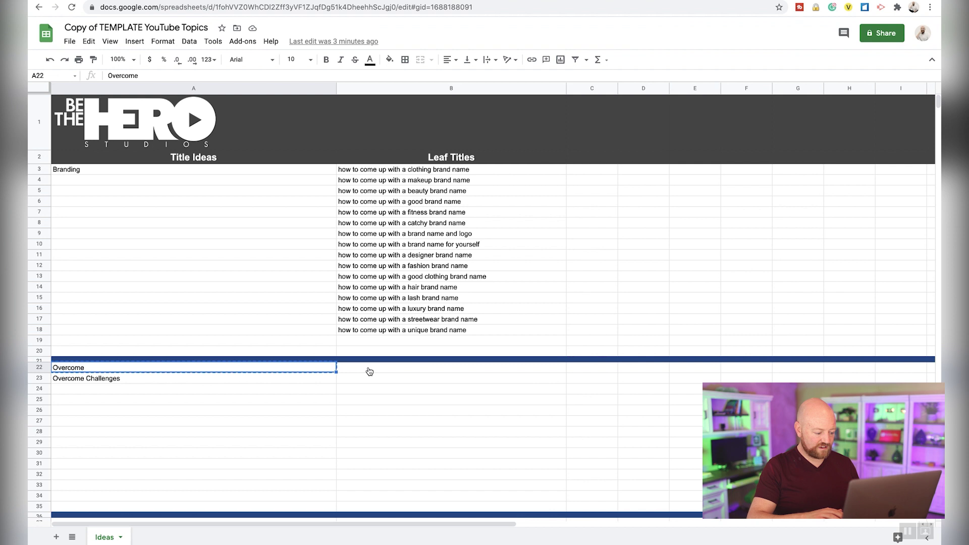
right_click(370, 371)
mouse_move(424, 231)
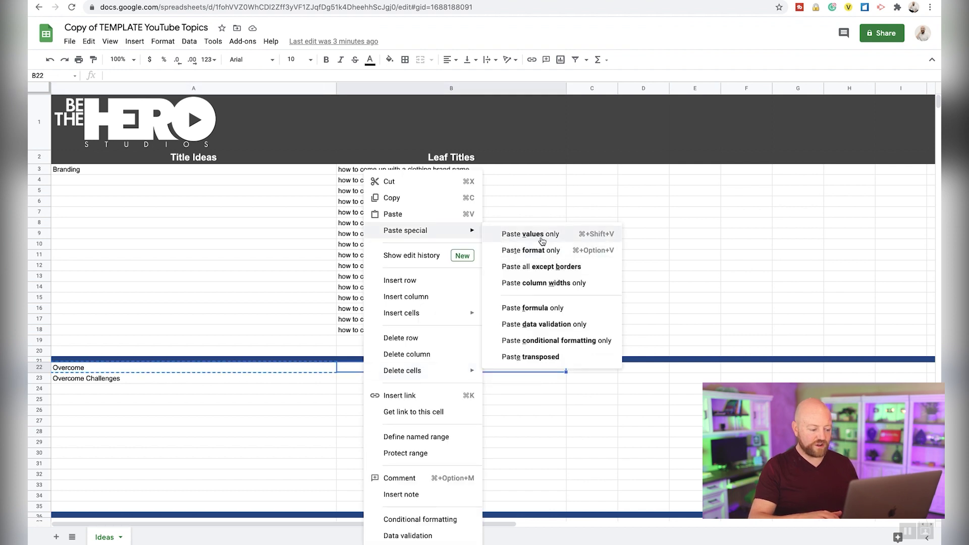
left_click(542, 237)
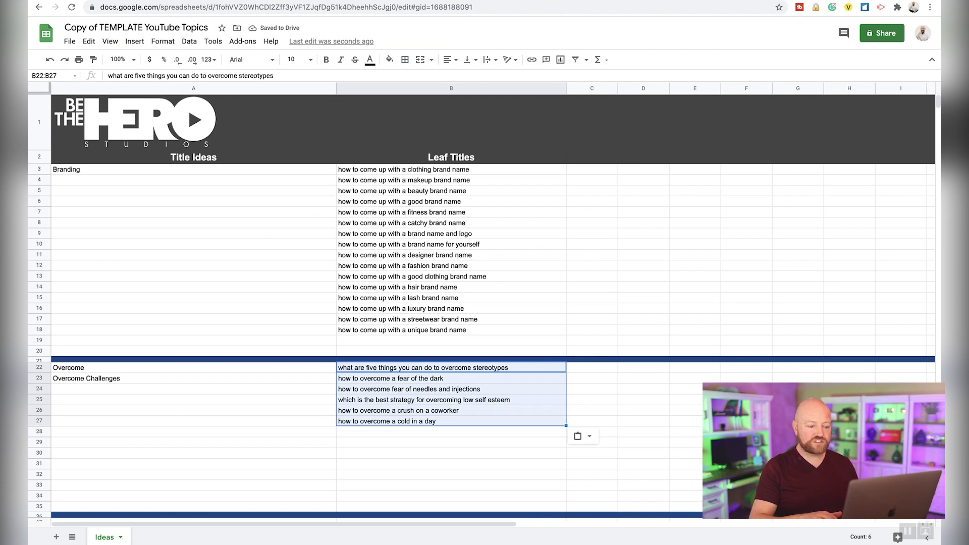
Return to Semrush, search for "Overcome challenges" and select "how to overcome communication challenges within a global company"
left_click(787, 0)
scroll(491, 40, "down", 10)
scroll(491, 39, "up", 15)
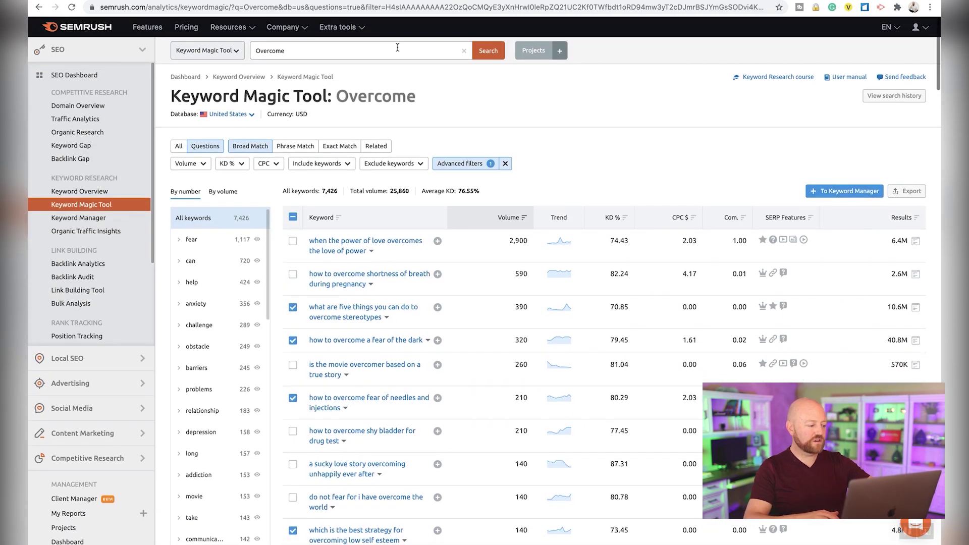
left_click(398, 48)
type("challenges")
key("Return")
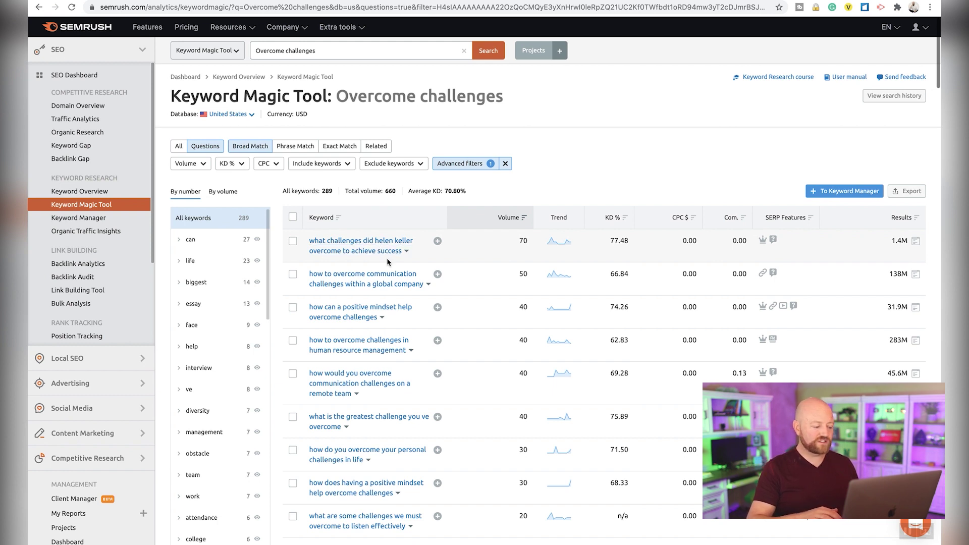
left_click(293, 275)
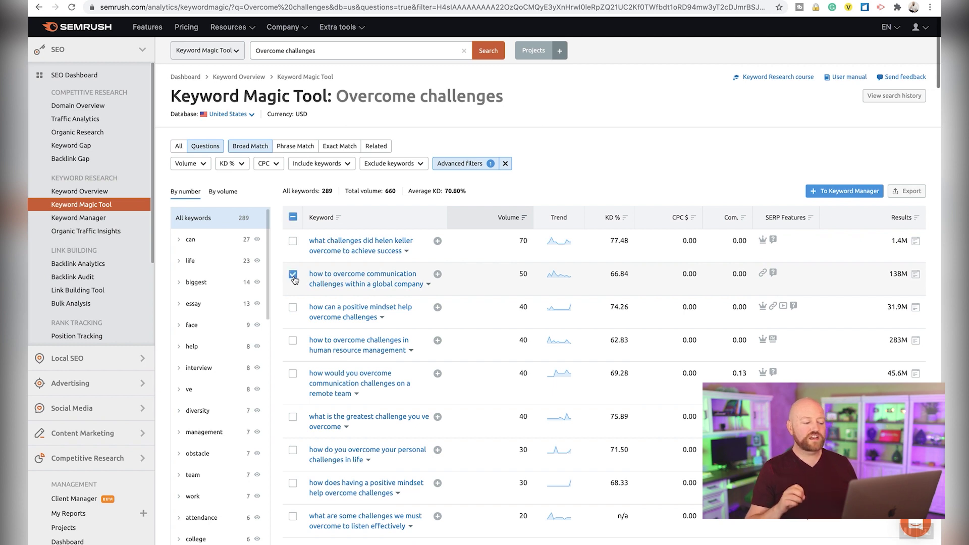